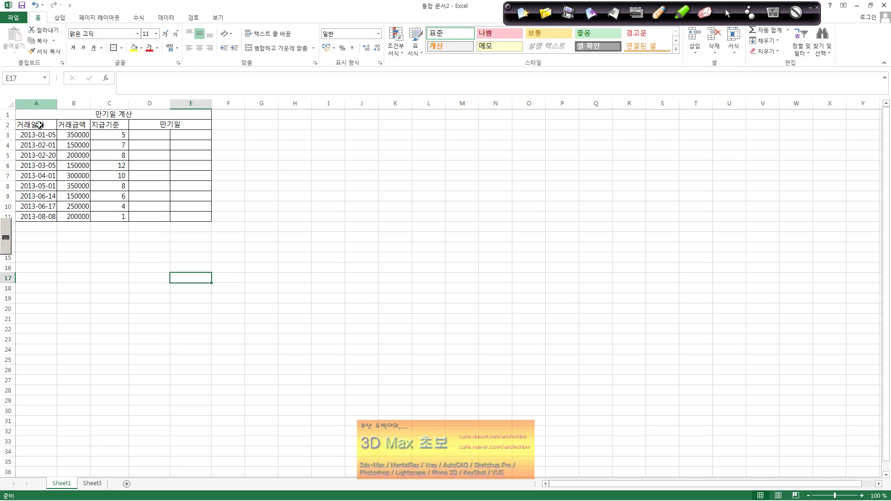
pyautogui.click(48, 136)
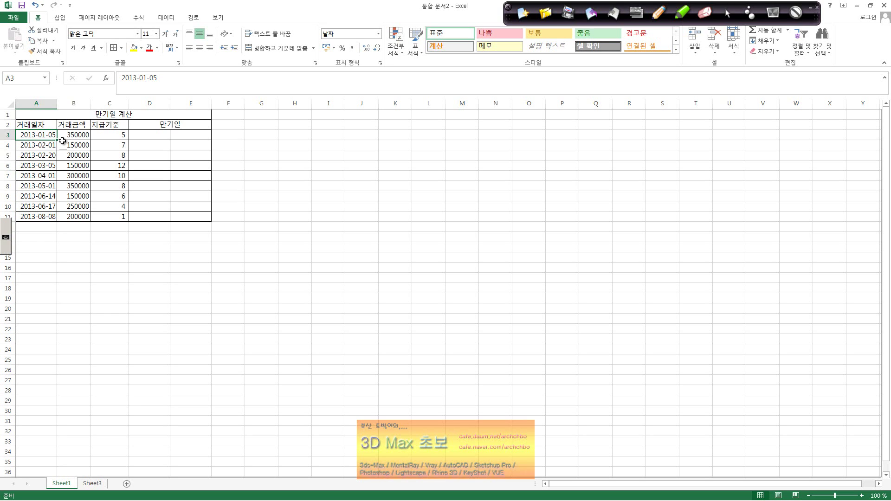
pyautogui.click(85, 137)
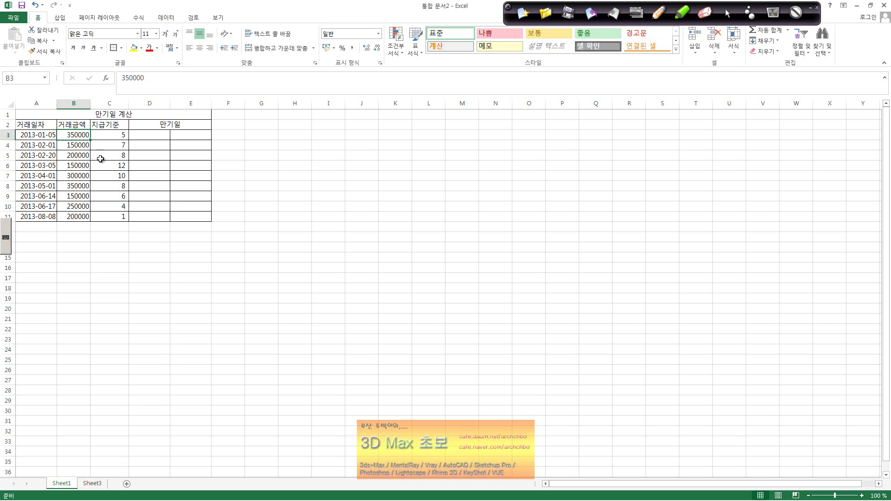
pyautogui.click(116, 135)
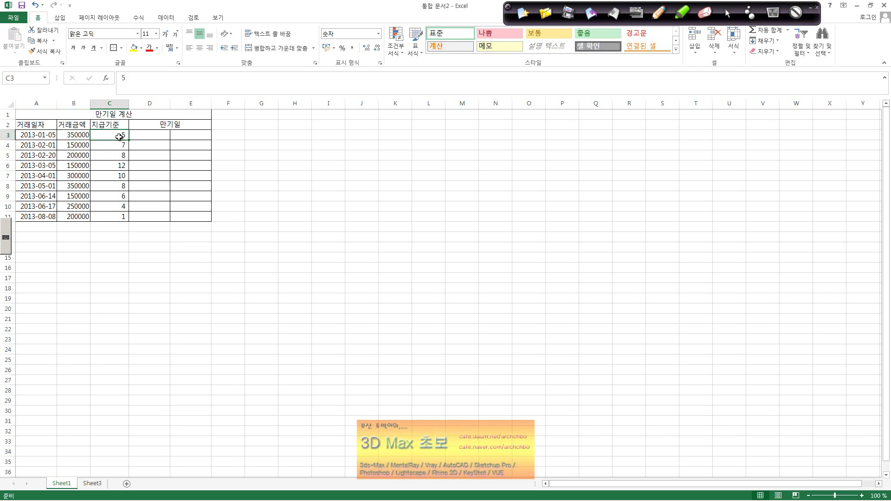
pyautogui.click(163, 136)
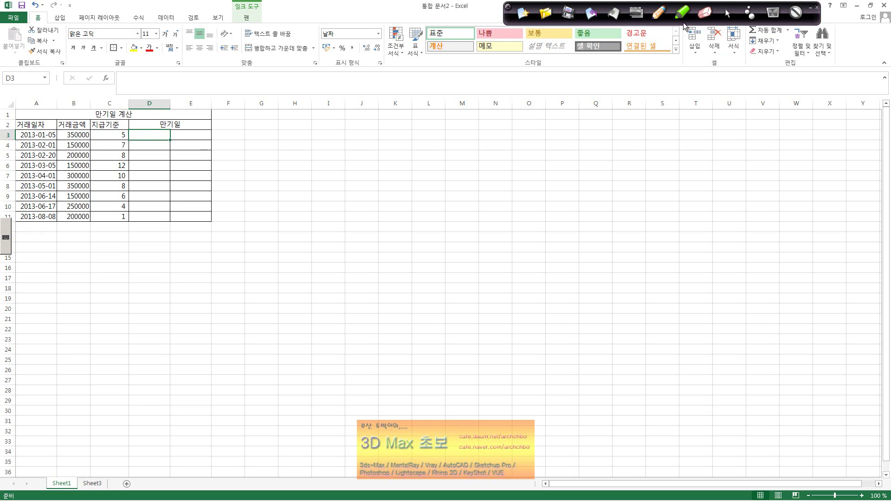
# - Handwrite the headings "전후" and "전 후 개월 구하기" in the empty area beside the table with the annotation pen
pyautogui.click(658, 13)
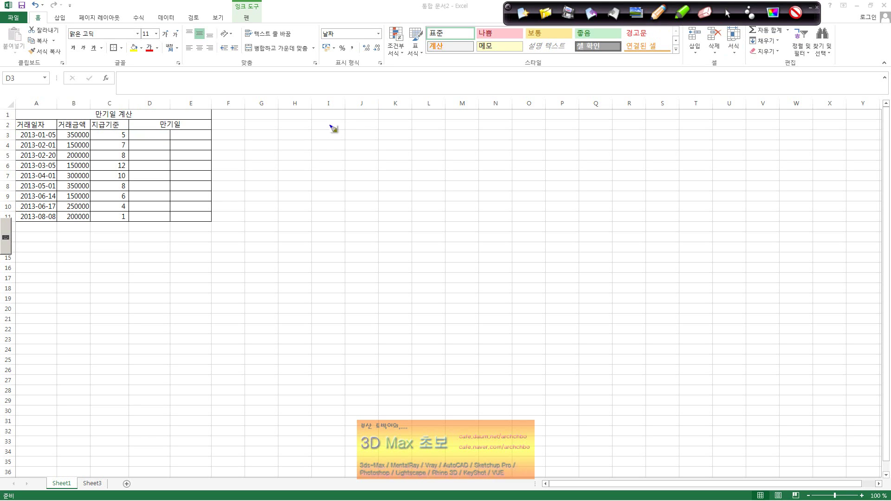
pyautogui.moveTo(316, 133); pyautogui.dragTo(311, 147)
pyautogui.moveTo(318, 137)
pyautogui.mouseDown()
pyautogui.moveTo(323, 145)
pyautogui.moveTo(329, 135)
pyautogui.mouseUp()
pyautogui.moveTo(330, 129); pyautogui.dragTo(329, 152)
pyautogui.moveTo(345, 133)
pyautogui.mouseDown()
pyautogui.moveTo(356, 147)
pyautogui.moveTo(351, 160)
pyautogui.moveTo(358, 138)
pyautogui.mouseUp()
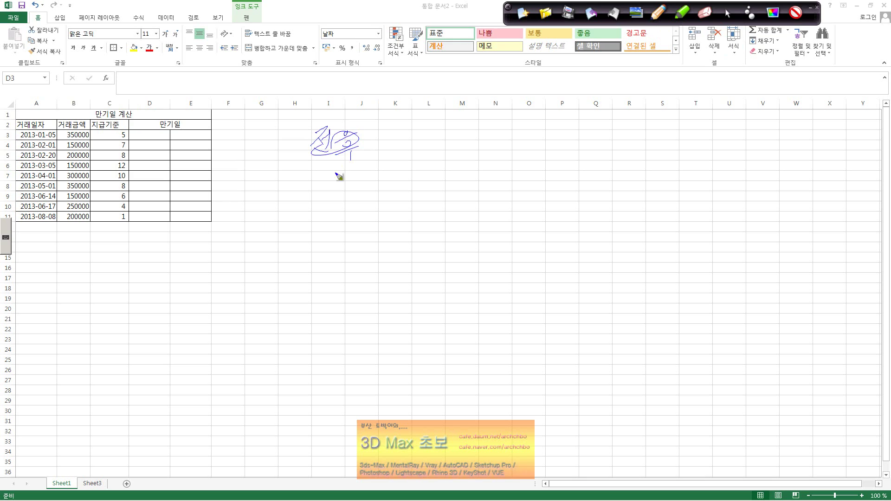
pyautogui.moveTo(334, 177)
pyautogui.mouseDown()
pyautogui.moveTo(368, 182)
pyautogui.moveTo(374, 201)
pyautogui.moveTo(415, 188)
pyautogui.moveTo(507, 188)
pyautogui.moveTo(506, 214)
pyautogui.mouseUp()
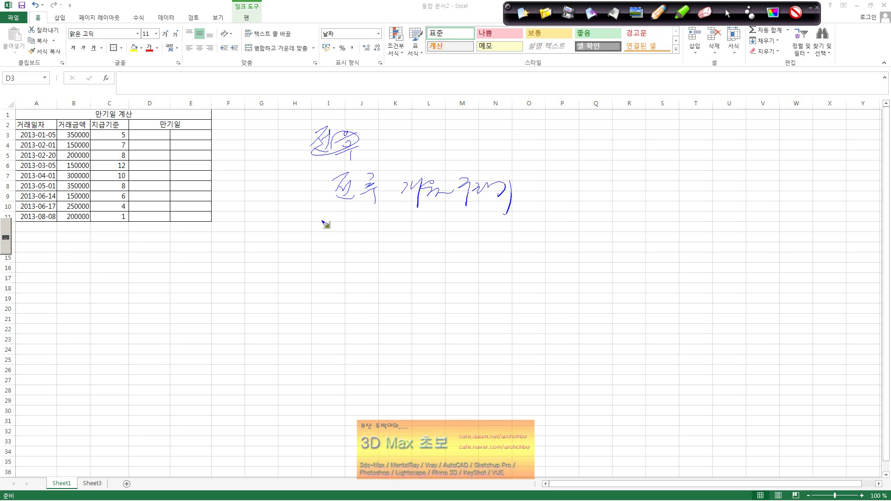
# - Handwrite the function names Edate, EoMonth and Workday below the headings, crossing out the misspelled "workdays"
pyautogui.moveTo(316, 218)
pyautogui.mouseDown()
pyautogui.moveTo(308, 229)
pyautogui.moveTo(319, 239)
pyautogui.mouseUp()
pyautogui.moveTo(340, 230); pyautogui.dragTo(362, 242)
pyautogui.moveTo(358, 228); pyautogui.dragTo(367, 228)
pyautogui.moveTo(367, 235); pyautogui.dragTo(377, 242)
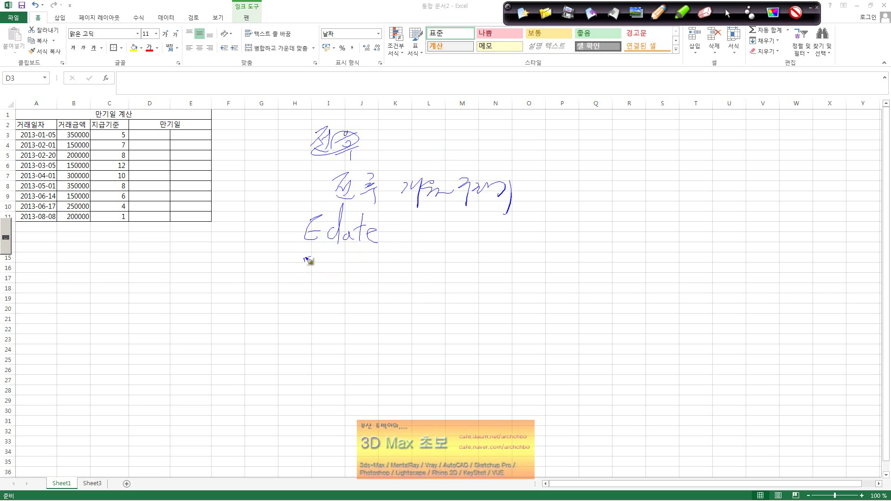
pyautogui.moveTo(308, 260)
pyautogui.mouseDown()
pyautogui.moveTo(316, 277)
pyautogui.moveTo(357, 275)
pyautogui.moveTo(366, 284)
pyautogui.moveTo(388, 252)
pyautogui.moveTo(395, 285)
pyautogui.mouseUp()
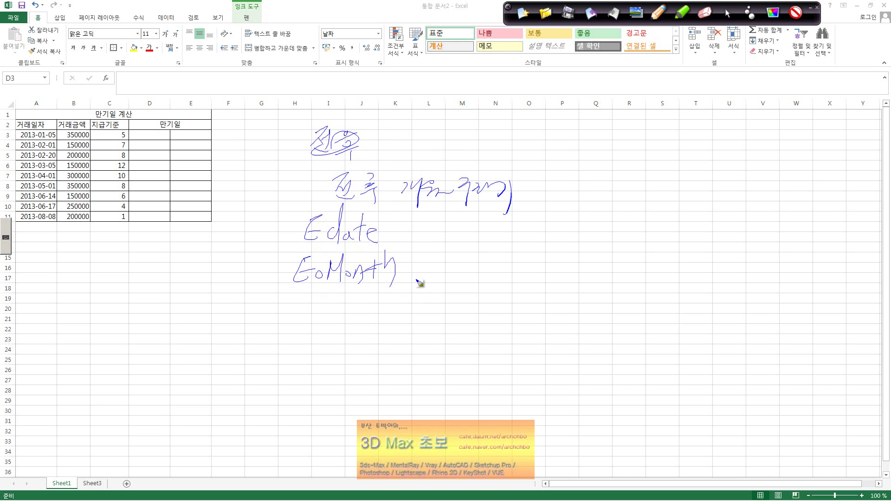
pyautogui.moveTo(303, 306)
pyautogui.mouseDown()
pyautogui.moveTo(376, 308)
pyautogui.moveTo(369, 318)
pyautogui.moveTo(408, 305)
pyautogui.moveTo(413, 314)
pyautogui.mouseUp()
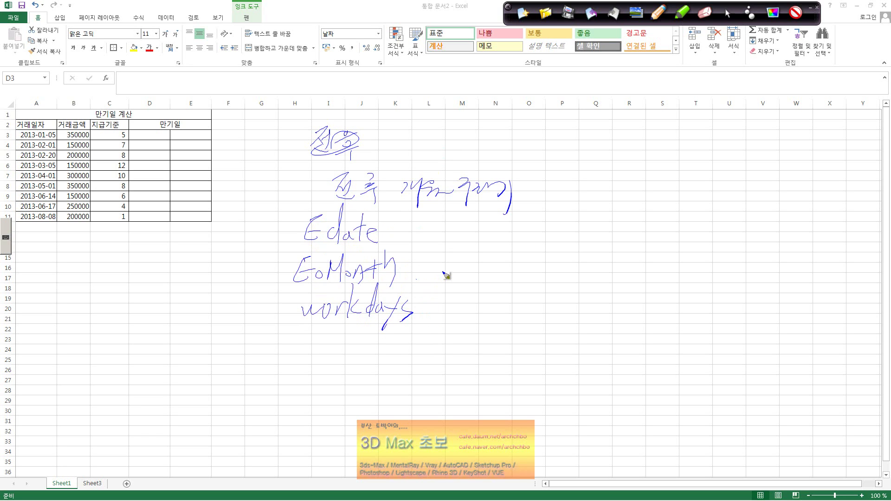
pyautogui.moveTo(288, 317); pyautogui.dragTo(382, 331)
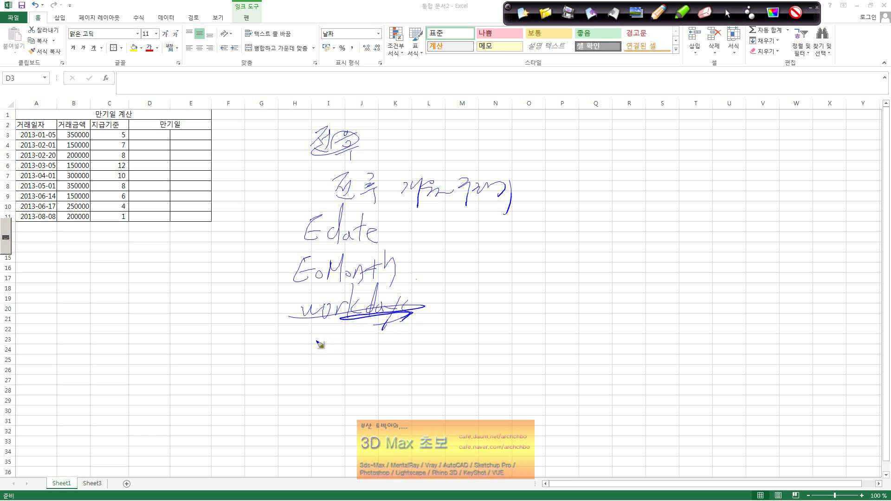
pyautogui.click(291, 343)
pyautogui.moveTo(299, 335)
pyautogui.mouseDown()
pyautogui.moveTo(321, 348)
pyautogui.moveTo(338, 337)
pyautogui.moveTo(392, 355)
pyautogui.mouseUp()
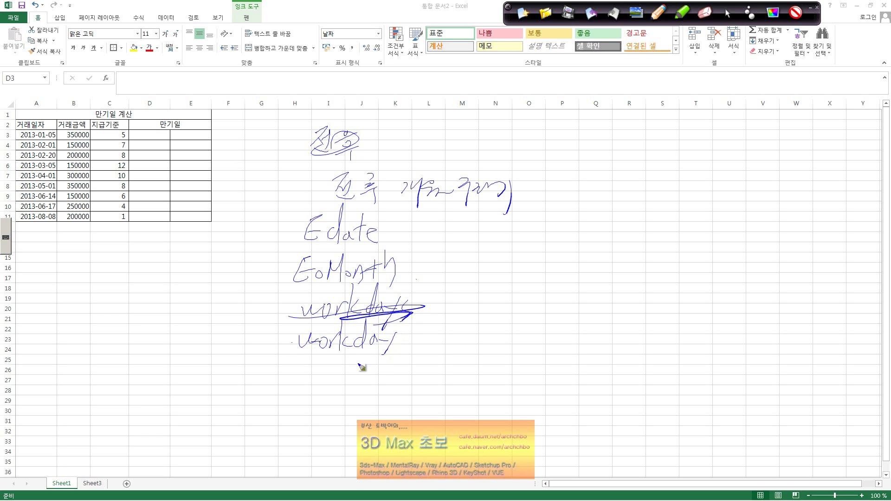
# - Continue the handwritten function list with Workday.INTL, NetworkDays and NetworkDays.INTL
pyautogui.moveTo(299, 365)
pyautogui.mouseDown()
pyautogui.moveTo(395, 370)
pyautogui.moveTo(357, 398)
pyautogui.mouseUp()
pyautogui.click(401, 372)
pyautogui.click(420, 357)
pyautogui.moveTo(418, 363)
pyautogui.mouseDown()
pyautogui.moveTo(416, 373)
pyautogui.moveTo(449, 354)
pyautogui.mouseUp()
pyautogui.moveTo(444, 355); pyautogui.dragTo(440, 385)
pyautogui.moveTo(452, 365)
pyautogui.mouseDown()
pyautogui.moveTo(461, 375)
pyautogui.moveTo(423, 376)
pyautogui.moveTo(436, 356)
pyautogui.mouseUp()
pyautogui.moveTo(298, 401)
pyautogui.mouseDown()
pyautogui.moveTo(296, 424)
pyautogui.moveTo(313, 401)
pyautogui.mouseUp()
pyautogui.moveTo(315, 415)
pyautogui.mouseDown()
pyautogui.moveTo(351, 418)
pyautogui.moveTo(369, 408)
pyautogui.moveTo(379, 419)
pyautogui.moveTo(384, 408)
pyautogui.moveTo(384, 419)
pyautogui.moveTo(404, 413)
pyautogui.moveTo(431, 425)
pyautogui.mouseUp()
pyautogui.moveTo(295, 430)
pyautogui.mouseDown()
pyautogui.moveTo(303, 452)
pyautogui.moveTo(337, 460)
pyautogui.moveTo(359, 453)
pyautogui.moveTo(373, 470)
pyautogui.moveTo(430, 448)
pyautogui.mouseUp()
pyautogui.moveTo(402, 476)
pyautogui.mouseDown()
pyautogui.moveTo(466, 431)
pyautogui.moveTo(478, 457)
pyautogui.moveTo(493, 446)
pyautogui.moveTo(529, 447)
pyautogui.moveTo(555, 427)
pyautogui.mouseUp()
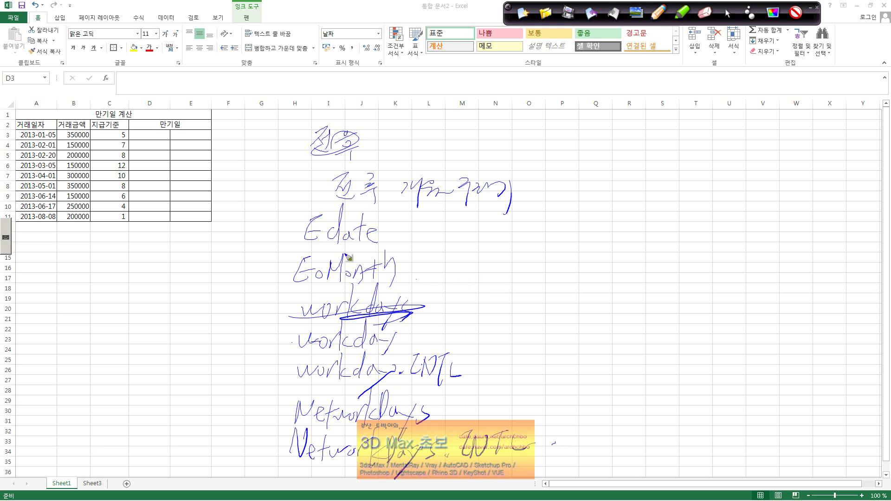
# - Mark the listed functions with dashes and handwrite an explanation of Edate returning a date months before or after a given date
pyautogui.moveTo(258, 230); pyautogui.dragTo(283, 227)
pyautogui.moveTo(256, 284); pyautogui.dragTo(283, 275)
pyautogui.moveTo(270, 412); pyautogui.dragTo(284, 410)
pyautogui.moveTo(258, 450); pyautogui.dragTo(271, 448)
pyautogui.moveTo(408, 215); pyautogui.dragTo(409, 219)
pyautogui.click(405, 233)
pyautogui.moveTo(420, 220); pyautogui.dragTo(415, 236)
pyautogui.moveTo(425, 227); pyautogui.dragTo(431, 230)
pyautogui.moveTo(434, 209); pyautogui.dragTo(431, 238)
pyautogui.moveTo(434, 222)
pyautogui.mouseDown()
pyautogui.moveTo(478, 235)
pyautogui.moveTo(510, 207)
pyautogui.moveTo(509, 239)
pyautogui.moveTo(540, 224)
pyautogui.moveTo(551, 237)
pyautogui.moveTo(571, 227)
pyautogui.moveTo(576, 239)
pyautogui.moveTo(590, 224)
pyautogui.moveTo(602, 238)
pyautogui.moveTo(630, 225)
pyautogui.moveTo(648, 236)
pyautogui.moveTo(702, 225)
pyautogui.moveTo(710, 243)
pyautogui.moveTo(765, 223)
pyautogui.moveTo(783, 232)
pyautogui.moveTo(828, 226)
pyautogui.moveTo(847, 237)
pyautogui.mouseUp()
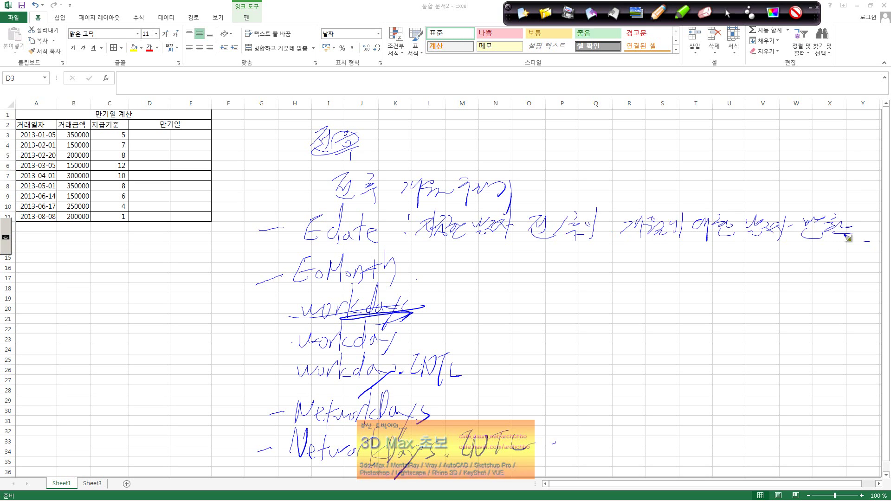
# - Handwrite the EoMonth explanation with ditto lines and a note about returning the last date
pyautogui.moveTo(413, 260); pyautogui.dragTo(414, 265)
pyautogui.moveTo(437, 256); pyautogui.dragTo(514, 258)
pyautogui.moveTo(519, 255); pyautogui.dragTo(516, 270)
pyautogui.moveTo(535, 265)
pyautogui.mouseDown()
pyautogui.moveTo(668, 256)
pyautogui.moveTo(688, 268)
pyautogui.moveTo(738, 260)
pyautogui.moveTo(758, 278)
pyautogui.moveTo(796, 252)
pyautogui.moveTo(838, 267)
pyautogui.mouseUp()
pyautogui.click(626, 260)
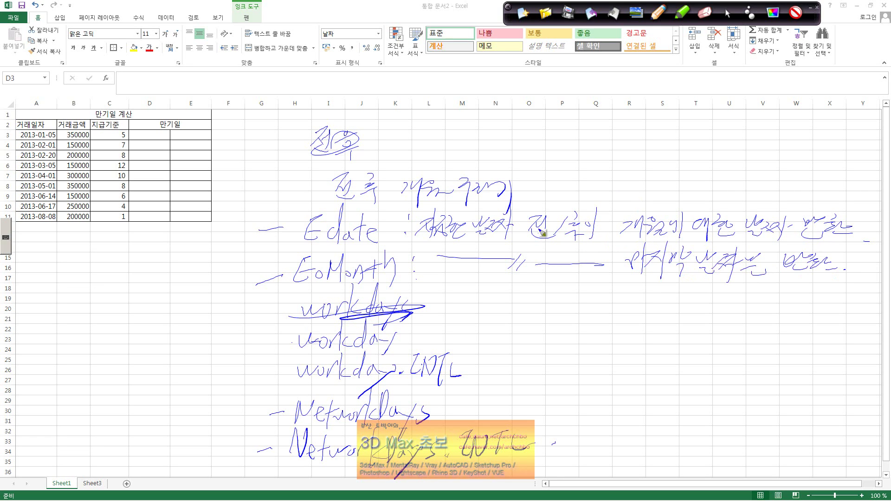
# - Underline the key phrases for Edate and EoMonth and handwrite example dates 2013-6-05 and 2013-06-31/30, circling the month-end days
pyautogui.moveTo(628, 239); pyautogui.dragTo(772, 248)
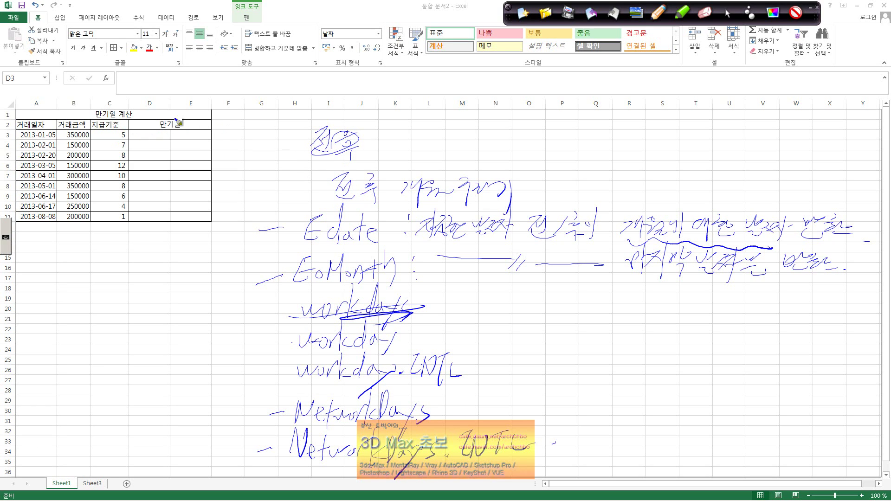
pyautogui.moveTo(224, 126)
pyautogui.mouseDown()
pyautogui.moveTo(281, 131)
pyautogui.moveTo(358, 111)
pyautogui.mouseUp()
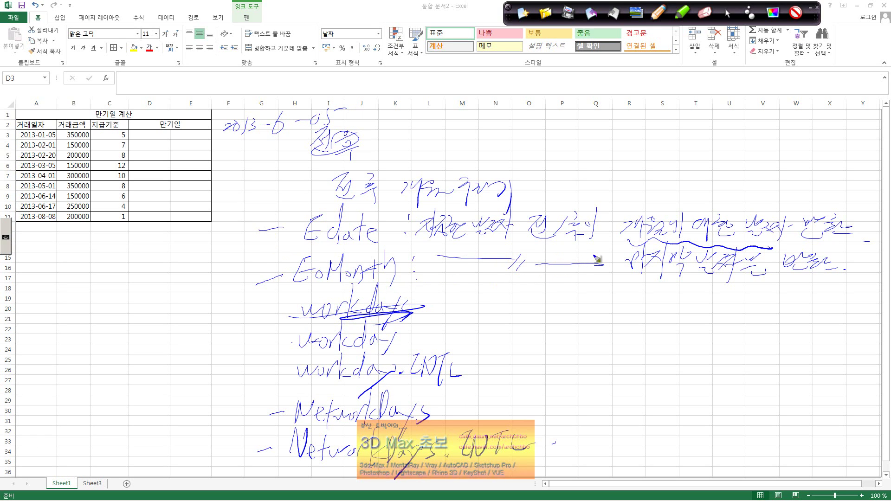
pyautogui.moveTo(634, 277); pyautogui.dragTo(813, 295)
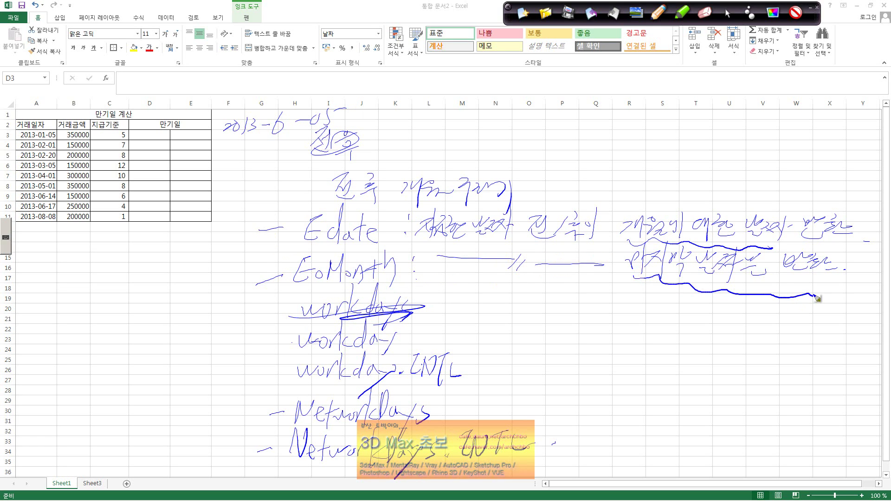
pyautogui.moveTo(382, 122)
pyautogui.mouseDown()
pyautogui.moveTo(431, 119)
pyautogui.moveTo(478, 99)
pyautogui.moveTo(500, 126)
pyautogui.moveTo(514, 127)
pyautogui.moveTo(499, 140)
pyautogui.mouseUp()
pyautogui.moveTo(516, 131); pyautogui.dragTo(516, 131)
pyautogui.moveTo(522, 165)
pyautogui.mouseDown()
pyautogui.moveTo(546, 122)
pyautogui.moveTo(523, 149)
pyautogui.mouseUp()
pyautogui.moveTo(578, 150); pyautogui.dragTo(585, 149)
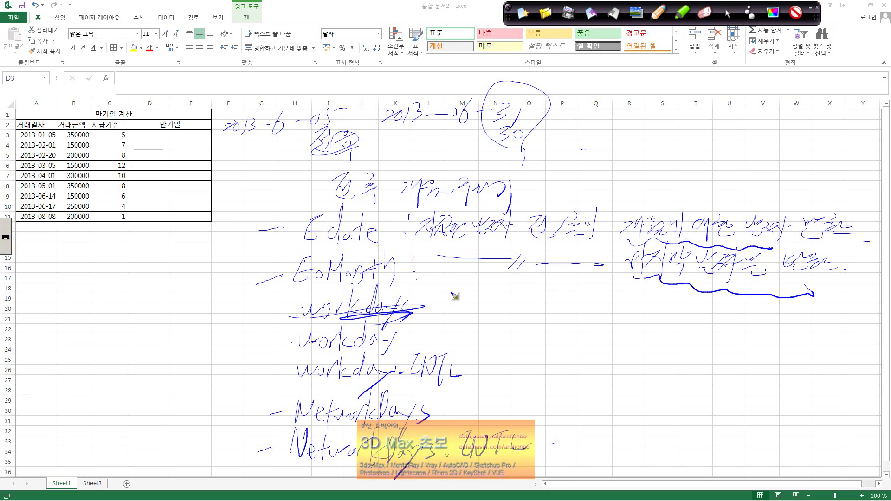
# - Handwrite the Workday explanation with ditto lines and a note about returning the number of weekdays
pyautogui.moveTo(412, 335); pyautogui.dragTo(412, 344)
pyautogui.moveTo(437, 329); pyautogui.dragTo(505, 326)
pyautogui.moveTo(503, 332)
pyautogui.mouseDown()
pyautogui.moveTo(512, 321)
pyautogui.moveTo(515, 329)
pyautogui.mouseUp()
pyautogui.moveTo(522, 331); pyautogui.dragTo(590, 335)
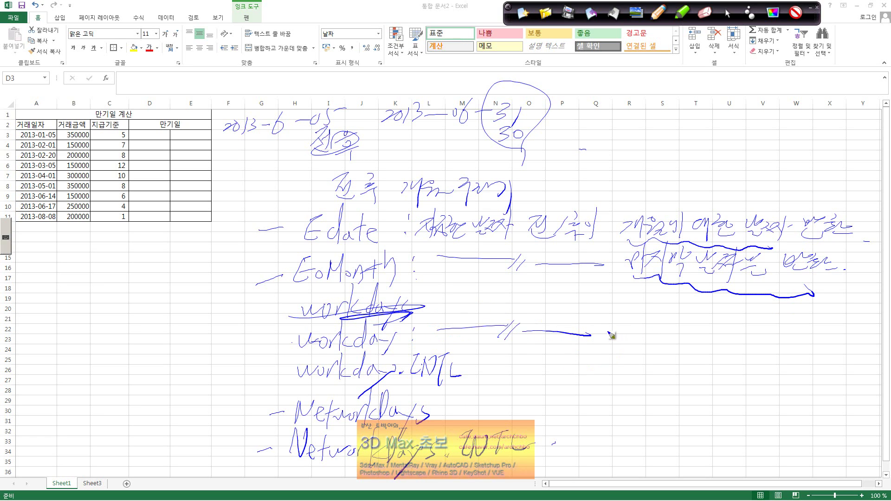
pyautogui.moveTo(601, 336)
pyautogui.mouseDown()
pyautogui.moveTo(613, 341)
pyautogui.moveTo(643, 326)
pyautogui.moveTo(694, 346)
pyautogui.moveTo(712, 327)
pyautogui.moveTo(715, 335)
pyautogui.moveTo(768, 315)
pyautogui.moveTo(807, 325)
pyautogui.moveTo(811, 343)
pyautogui.moveTo(864, 333)
pyautogui.mouseUp()
pyautogui.moveTo(705, 342); pyautogui.dragTo(743, 343)
pyautogui.moveTo(713, 351)
pyautogui.mouseDown()
pyautogui.moveTo(737, 366)
pyautogui.moveTo(789, 358)
pyautogui.mouseUp()
pyautogui.click(811, 363)
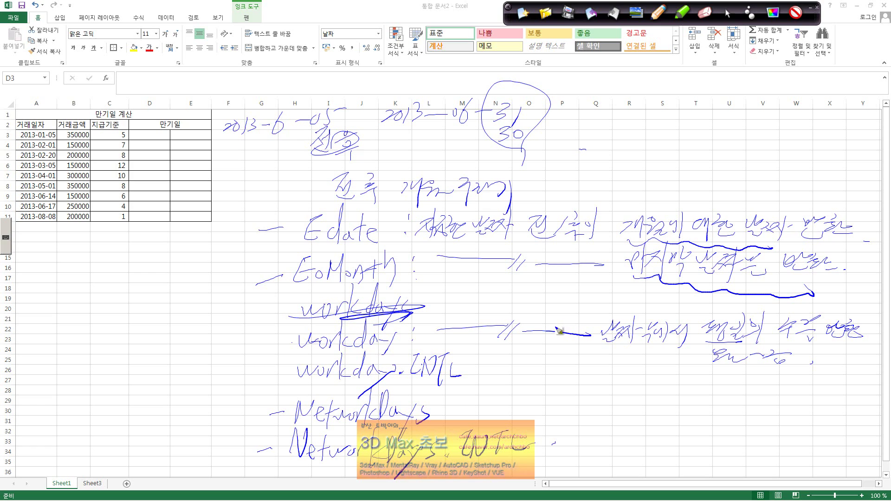
# - Bracket the Workday and Workday.INTL entries and handwrite a side note below the table
pyautogui.moveTo(279, 336)
pyautogui.mouseDown()
pyautogui.moveTo(263, 336)
pyautogui.moveTo(288, 367)
pyautogui.mouseUp()
pyautogui.moveTo(116, 269)
pyautogui.mouseDown()
pyautogui.moveTo(109, 291)
pyautogui.moveTo(136, 293)
pyautogui.moveTo(165, 263)
pyautogui.moveTo(199, 269)
pyautogui.moveTo(150, 344)
pyautogui.moveTo(188, 335)
pyautogui.mouseUp()
pyautogui.moveTo(179, 332); pyautogui.dragTo(196, 343)
pyautogui.click(222, 324)
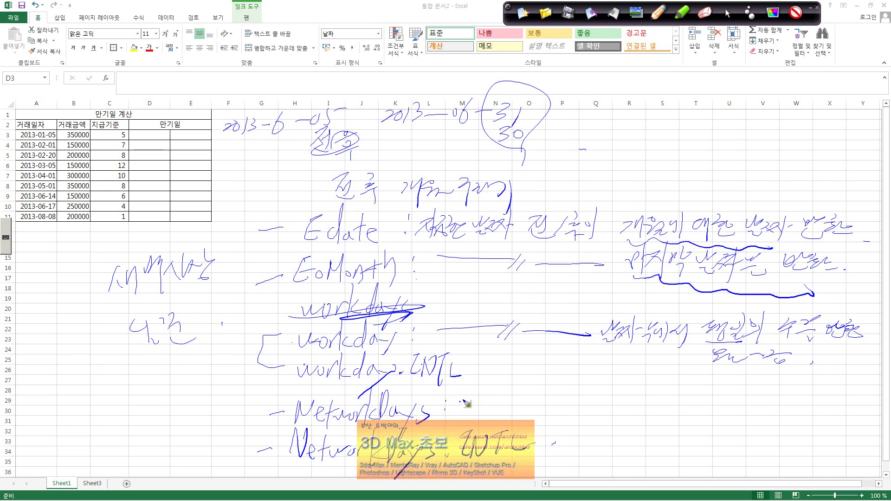
# - Handwrite the NetworkDays explanation about the total working days between given dates, and circle the Workday and Workday.INTL entries
pyautogui.moveTo(462, 397)
pyautogui.mouseDown()
pyautogui.moveTo(478, 417)
pyautogui.moveTo(492, 401)
pyautogui.moveTo(494, 411)
pyautogui.moveTo(547, 400)
pyautogui.moveTo(554, 385)
pyautogui.moveTo(570, 401)
pyautogui.moveTo(636, 399)
pyautogui.moveTo(659, 415)
pyautogui.moveTo(694, 406)
pyautogui.moveTo(690, 415)
pyautogui.moveTo(709, 413)
pyautogui.moveTo(735, 396)
pyautogui.moveTo(733, 420)
pyautogui.mouseUp()
pyautogui.moveTo(748, 392)
pyautogui.mouseDown()
pyautogui.moveTo(761, 406)
pyautogui.moveTo(758, 426)
pyautogui.mouseUp()
pyautogui.click(784, 414)
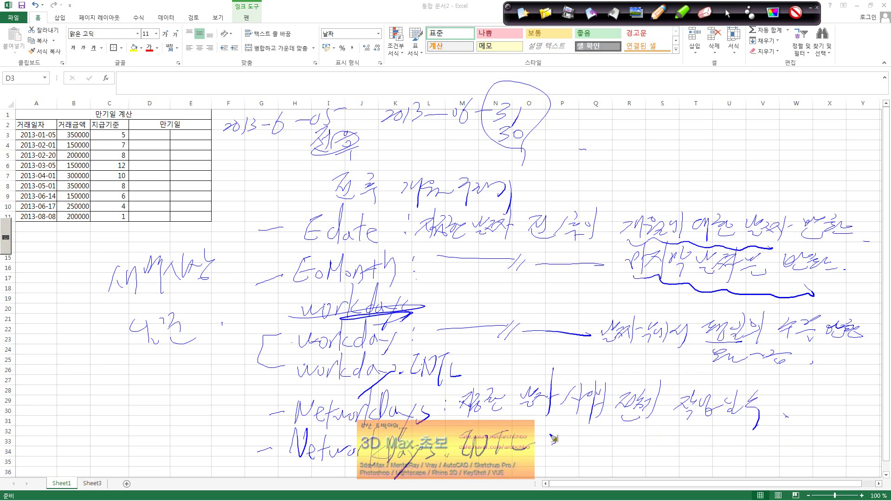
pyautogui.click(550, 434)
pyautogui.click(553, 440)
pyautogui.click(607, 426)
pyautogui.moveTo(480, 366)
pyautogui.mouseDown()
pyautogui.moveTo(302, 352)
pyautogui.moveTo(452, 371)
pyautogui.mouseUp()
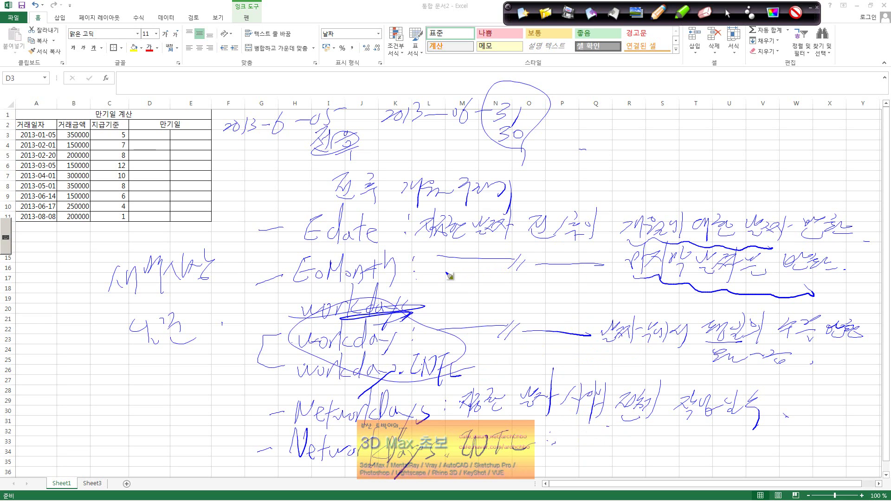
# - Clear the handwritten notes and write the Edate syntax with the start date and the number of months before or after as arguments
pyautogui.click(524, 13)
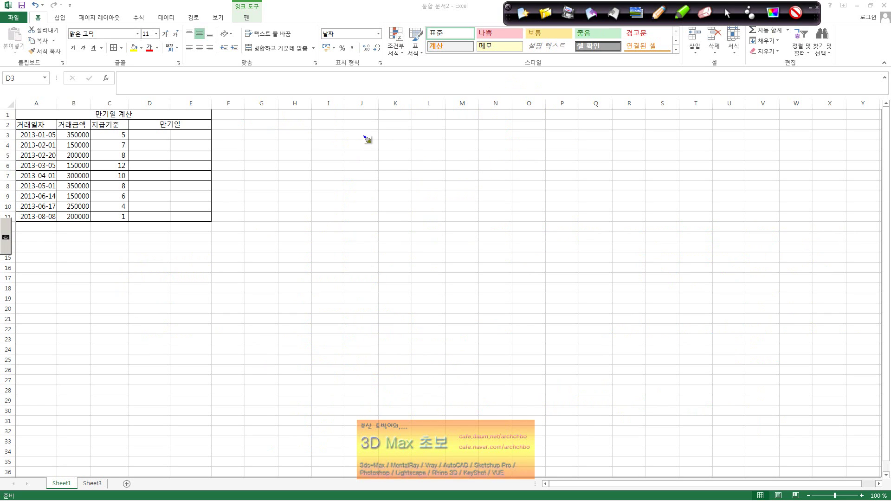
pyautogui.moveTo(343, 142)
pyautogui.mouseDown()
pyautogui.moveTo(342, 155)
pyautogui.moveTo(362, 160)
pyautogui.moveTo(388, 145)
pyautogui.moveTo(394, 163)
pyautogui.mouseUp()
pyautogui.moveTo(410, 140)
pyautogui.mouseDown()
pyautogui.moveTo(404, 163)
pyautogui.moveTo(427, 149)
pyautogui.moveTo(438, 152)
pyautogui.moveTo(441, 167)
pyautogui.moveTo(467, 151)
pyautogui.moveTo(473, 134)
pyautogui.moveTo(473, 170)
pyautogui.moveTo(510, 170)
pyautogui.moveTo(538, 153)
pyautogui.moveTo(637, 163)
pyautogui.moveTo(663, 155)
pyautogui.moveTo(668, 169)
pyautogui.moveTo(722, 159)
pyautogui.moveTo(719, 181)
pyautogui.mouseUp()
pyautogui.moveTo(761, 179); pyautogui.dragTo(767, 182)
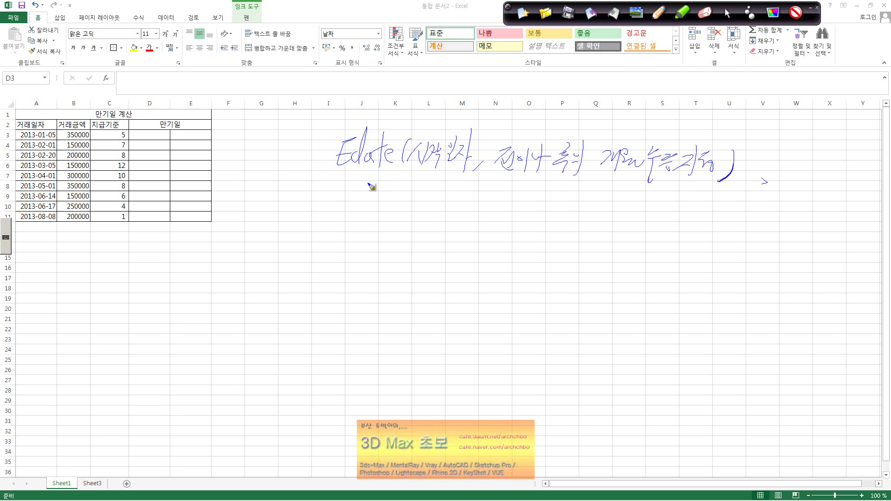
# - Handwrite the EoMonth syntax with the start date and ditto marks for the months argument, then erase all ink and leave pen mode
pyautogui.moveTo(341, 191)
pyautogui.mouseDown()
pyautogui.moveTo(344, 215)
pyautogui.moveTo(384, 199)
pyautogui.moveTo(456, 212)
pyautogui.moveTo(474, 206)
pyautogui.moveTo(475, 217)
pyautogui.moveTo(491, 201)
pyautogui.moveTo(522, 206)
pyautogui.moveTo(526, 216)
pyautogui.mouseUp()
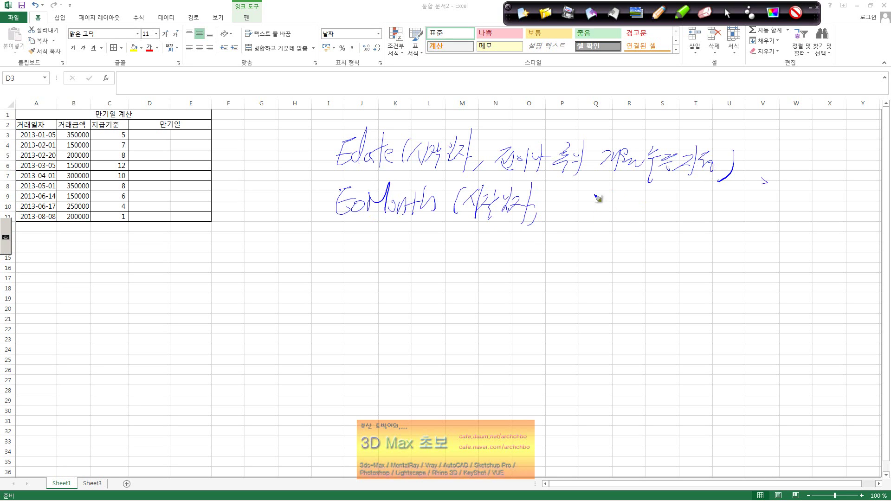
pyautogui.moveTo(560, 185)
pyautogui.mouseDown()
pyautogui.moveTo(605, 189)
pyautogui.moveTo(605, 207)
pyautogui.mouseUp()
pyautogui.moveTo(615, 197)
pyautogui.mouseDown()
pyautogui.moveTo(674, 197)
pyautogui.moveTo(690, 225)
pyautogui.mouseUp()
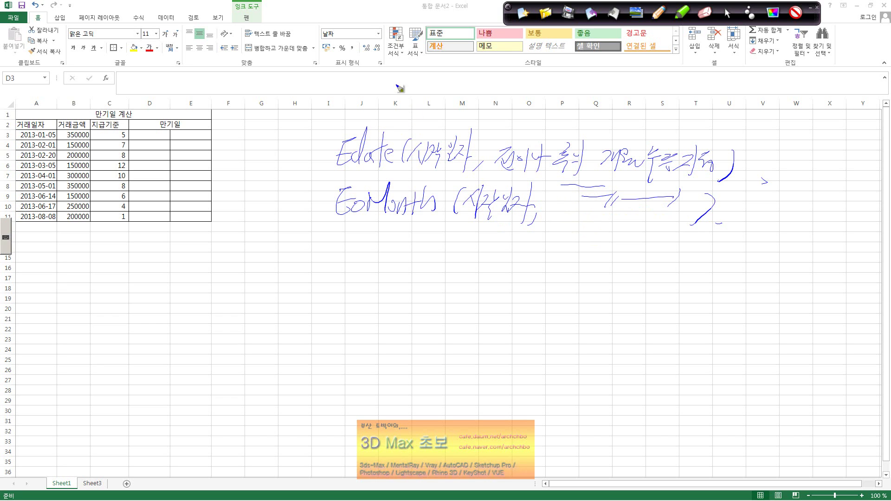
pyautogui.click(523, 13)
pyautogui.click(728, 12)
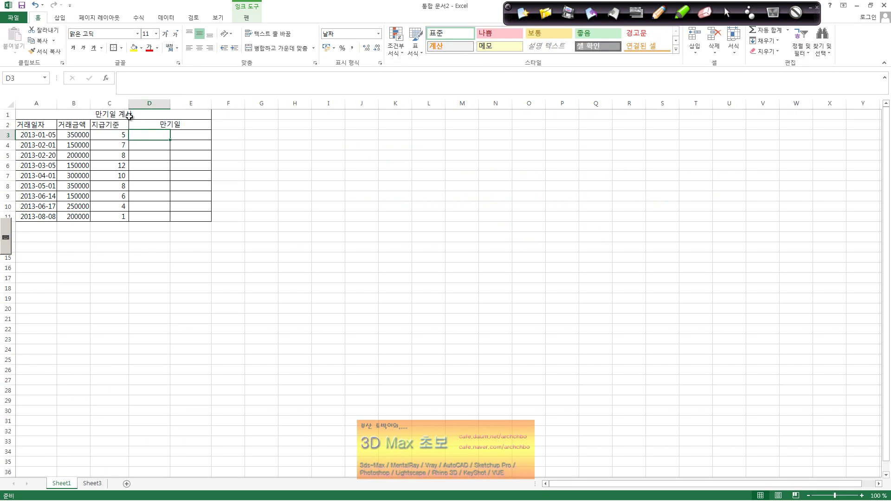
pyautogui.click(130, 116)
pyautogui.click(40, 136)
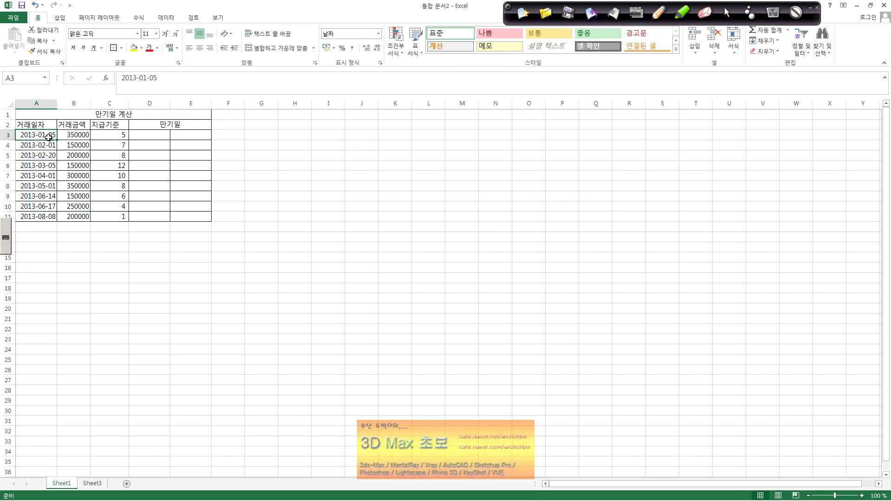
pyautogui.click(110, 134)
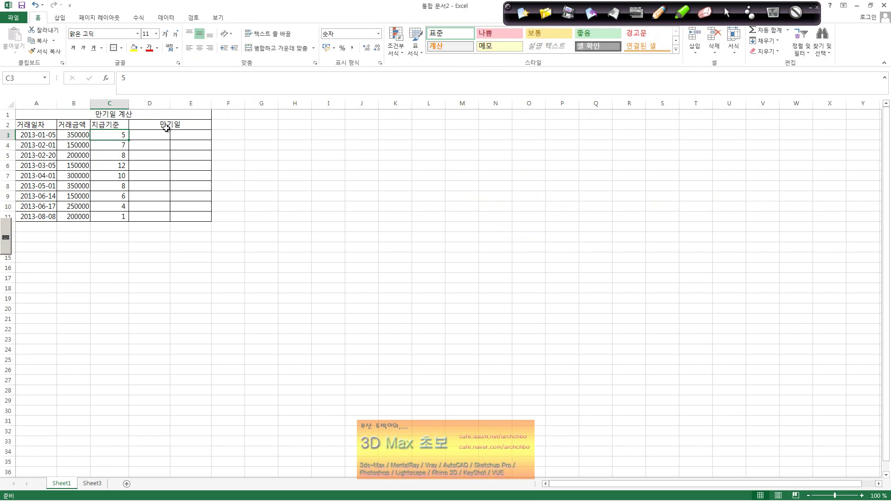
# - Apply the custom number format # "개월 후" to the 지급기준 values in C3:C11
pyautogui.moveTo(121, 135); pyautogui.dragTo(115, 215)
pyautogui.rightClick(115, 215)
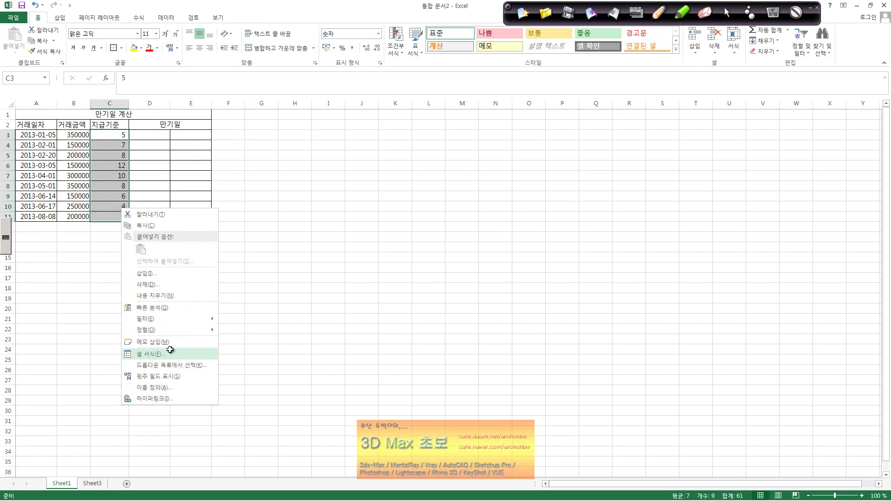
pyautogui.click(171, 351)
pyautogui.click(78, 352)
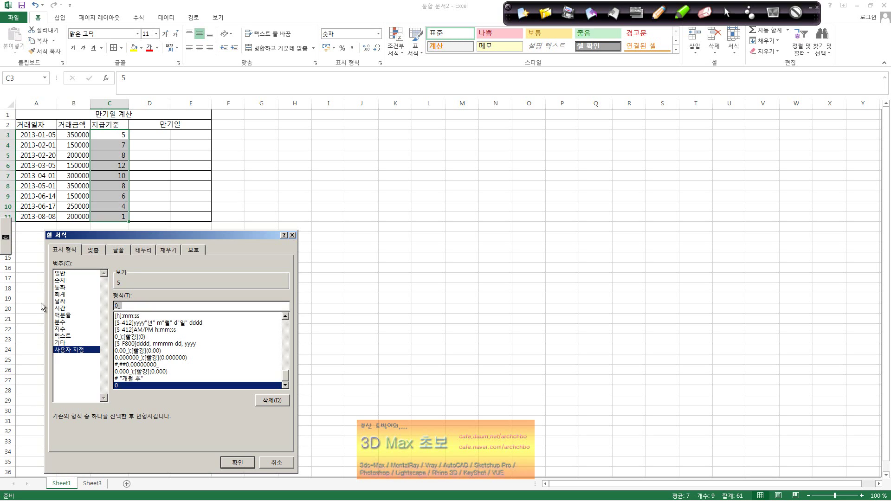
pyautogui.write('#')
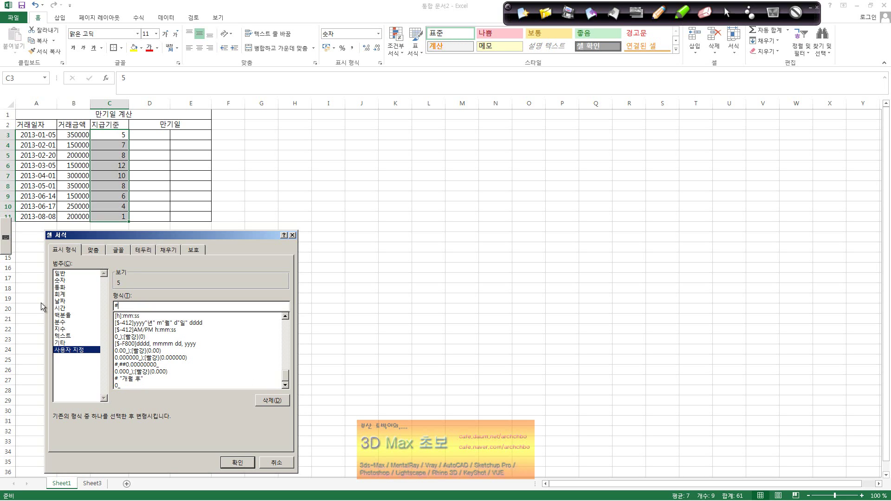
pyautogui.write(' "개월 후"')
pyautogui.click(234, 462)
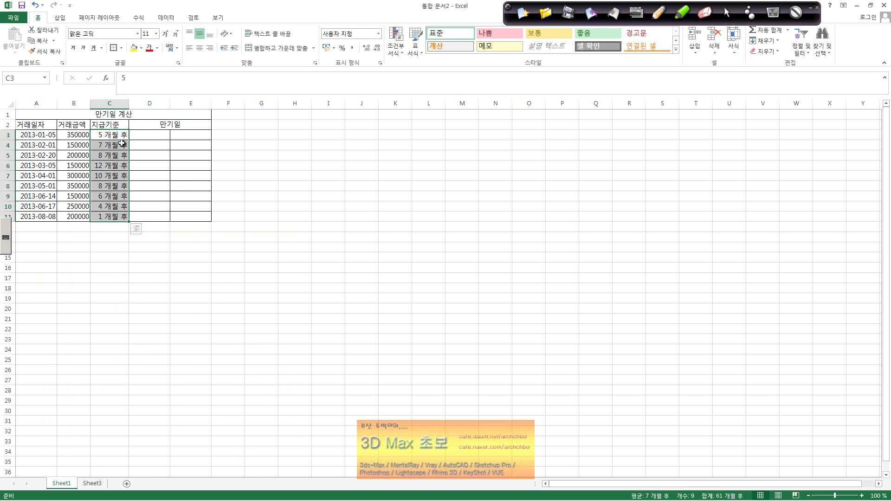
# - Enter the formula =EDATE(A3,C3) in D3 to get the maturity date from the transaction date and payment term
pyautogui.click(148, 134)
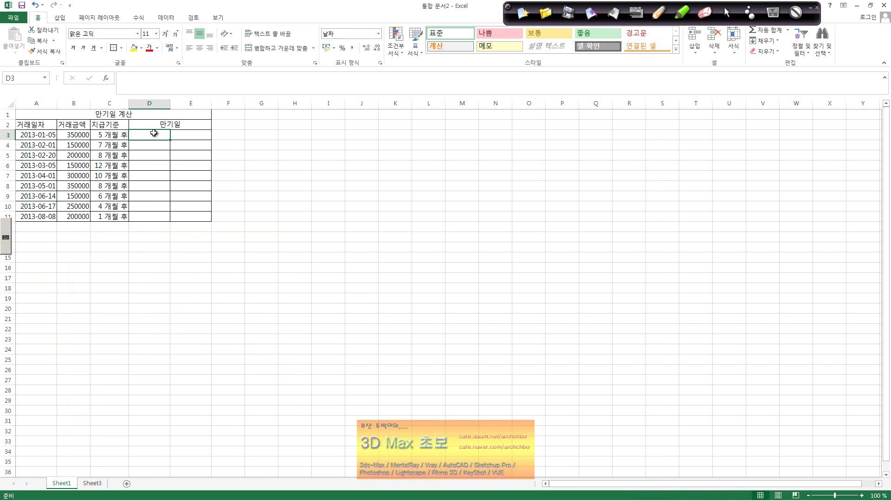
pyautogui.click(202, 84)
pyautogui.write('=')
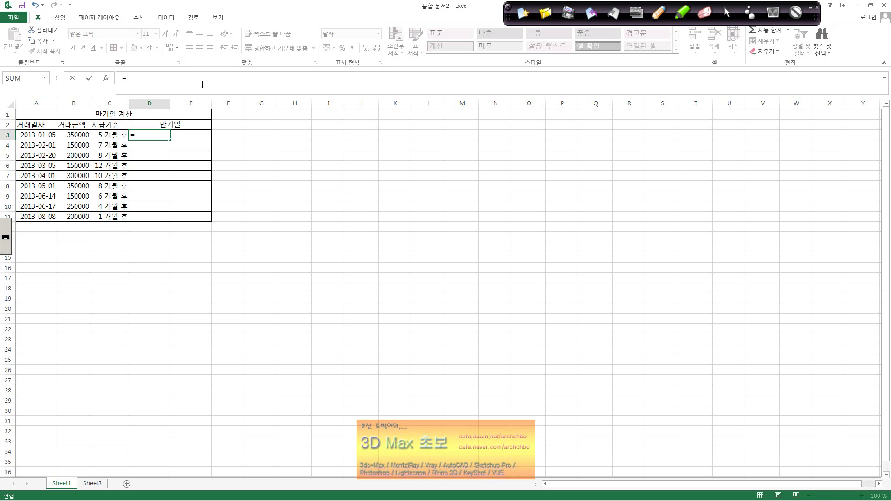
pyautogui.write('ㄷemo')
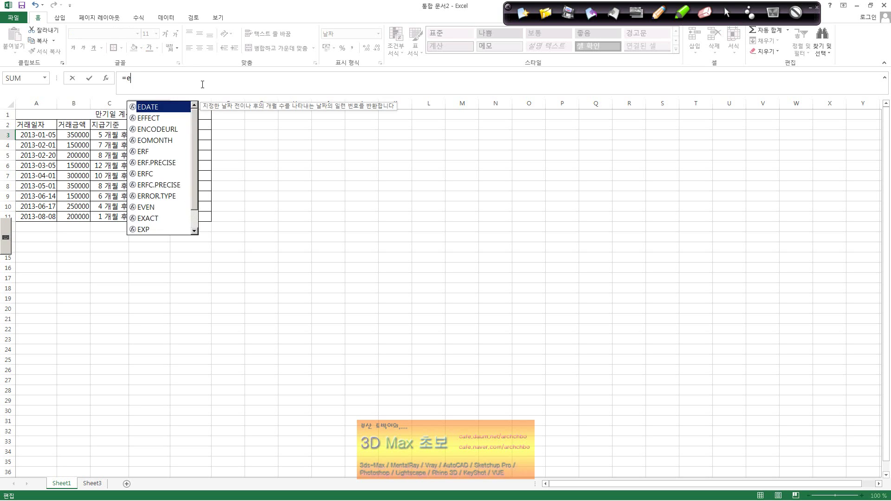
pyautogui.press('BackSpace')
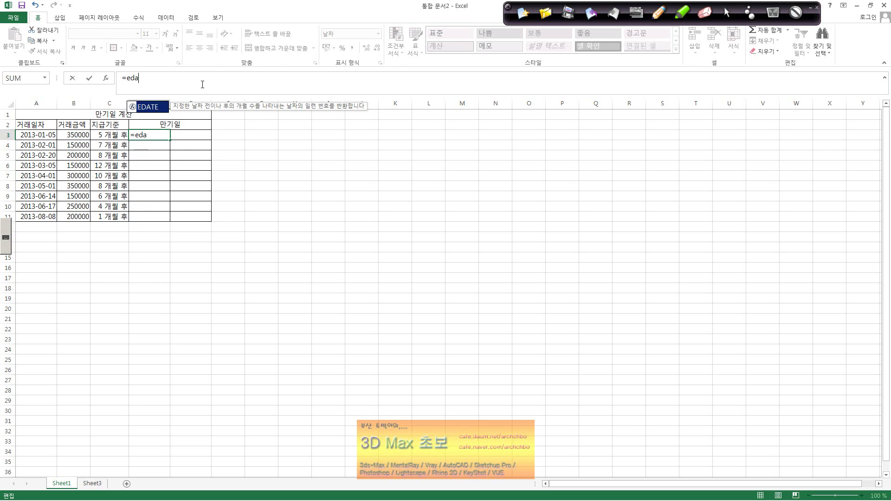
pyautogui.write('date(')
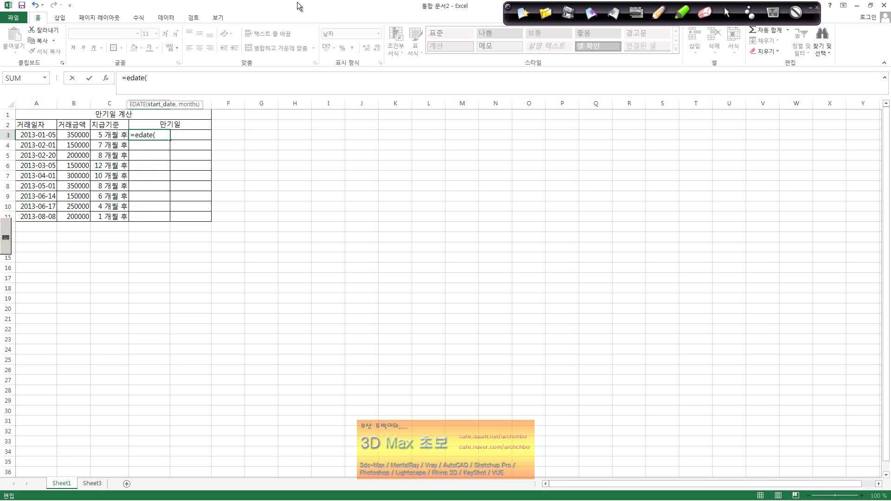
pyautogui.click(29, 137)
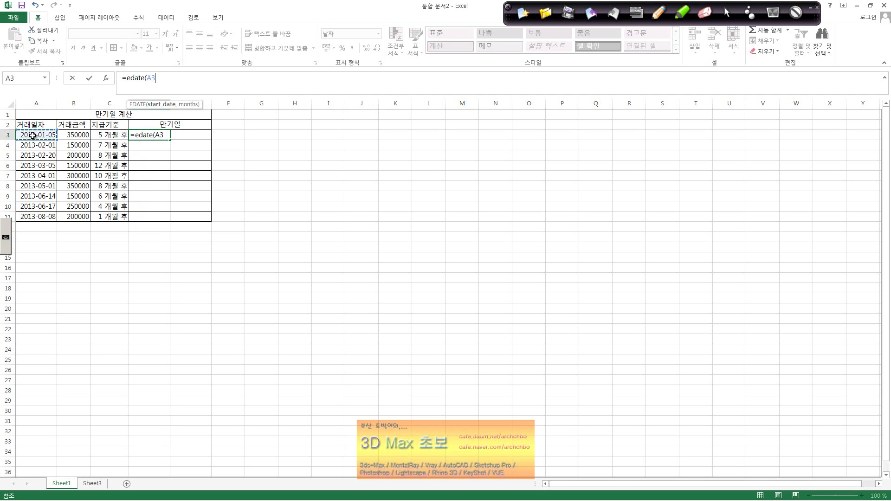
pyautogui.write(',')
pyautogui.click(113, 138)
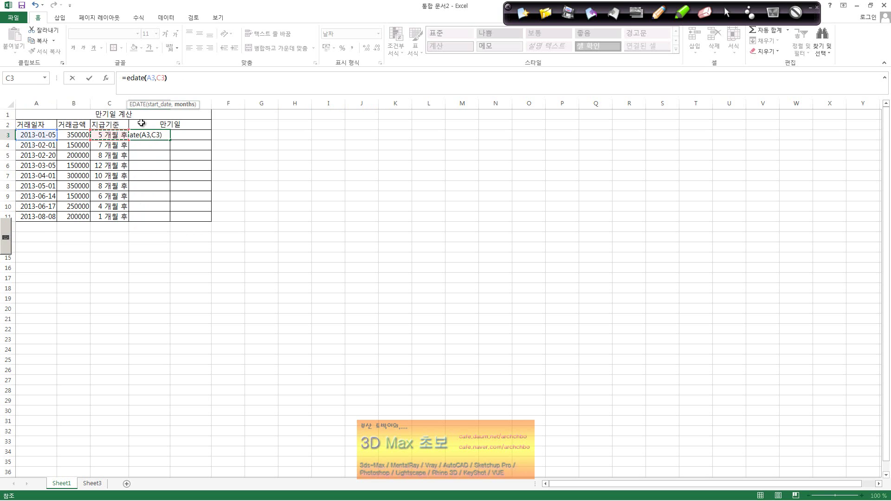
pyautogui.press('Return')
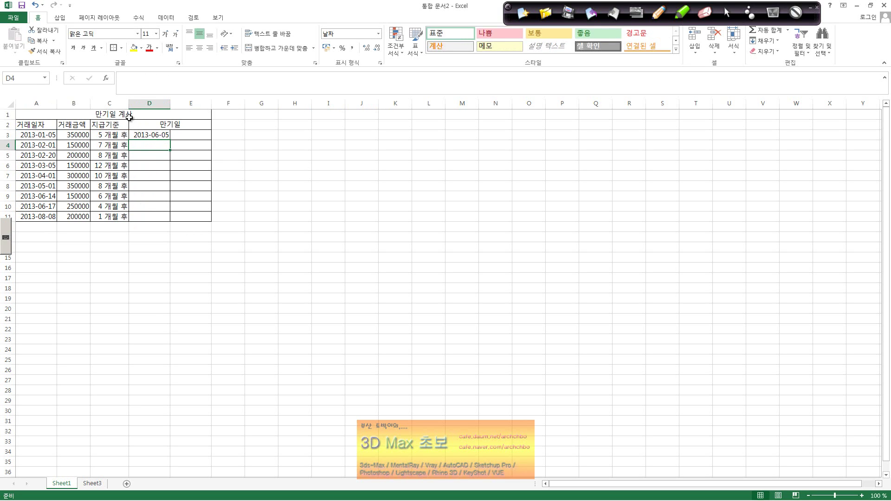
pyautogui.click(151, 135)
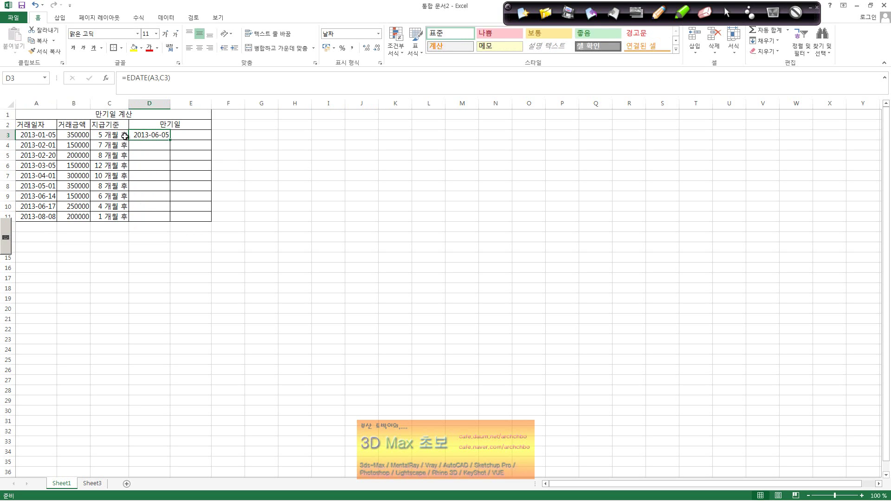
# - Enter the formula =EOMONTH(A3,C3) in E3 to get the month-end maturity date
pyautogui.click(183, 134)
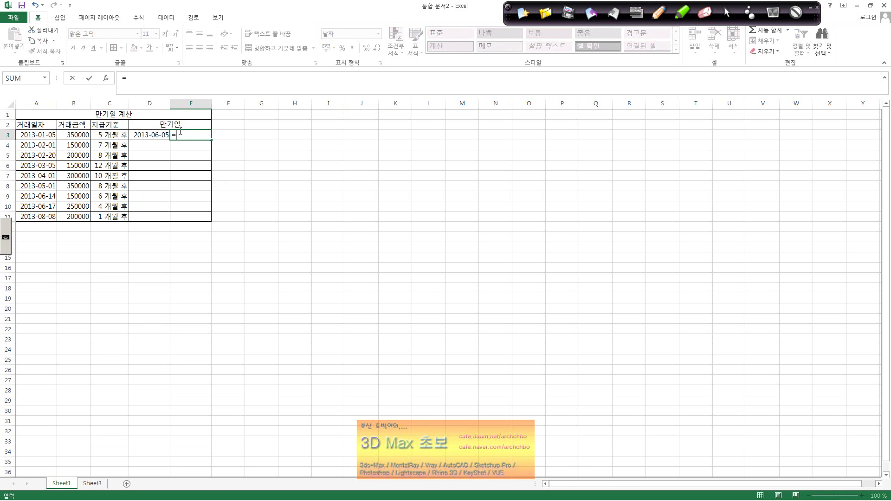
pyautogui.click(205, 80)
pyautogui.write('=Eomon')
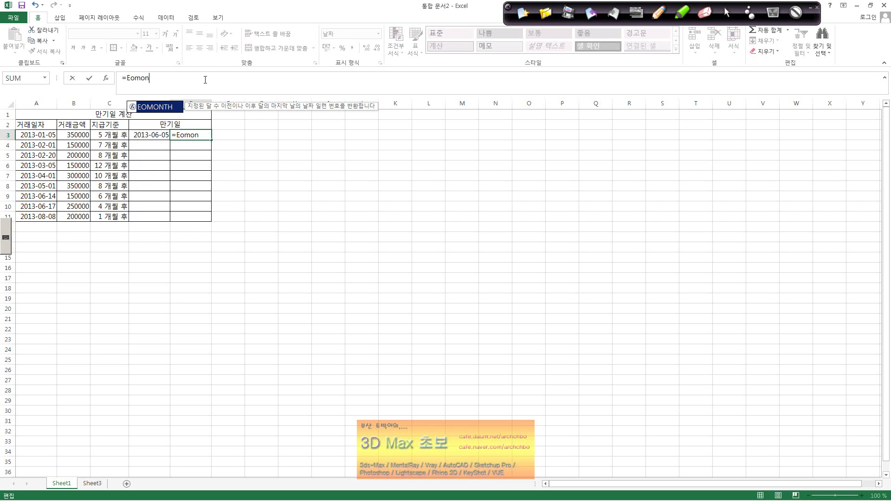
pyautogui.write('th(')
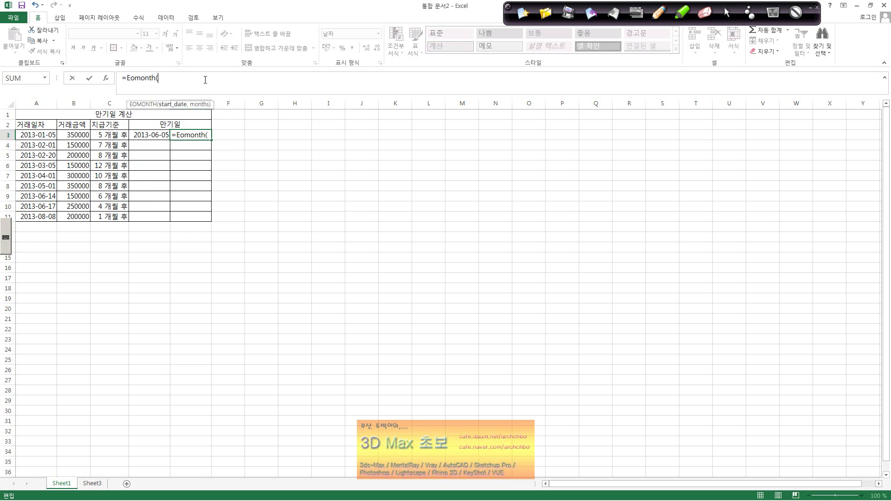
pyautogui.click(44, 135)
pyautogui.write(',')
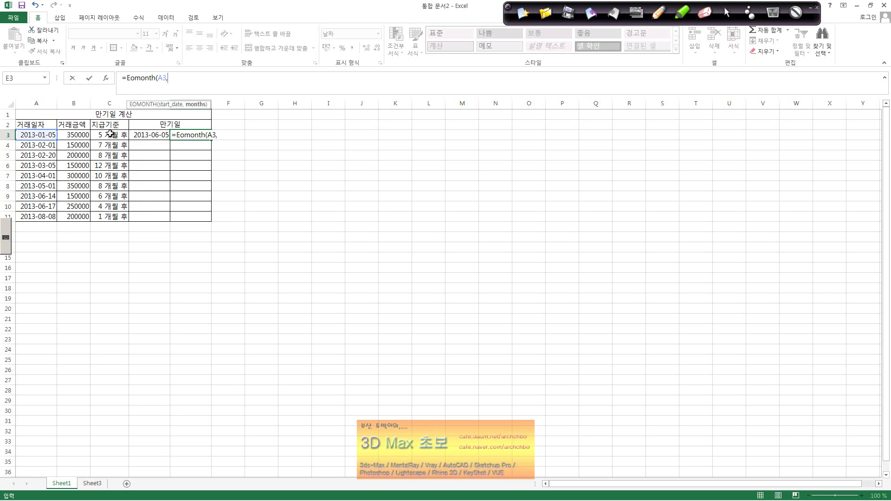
pyautogui.click(110, 134)
pyautogui.press('Return')
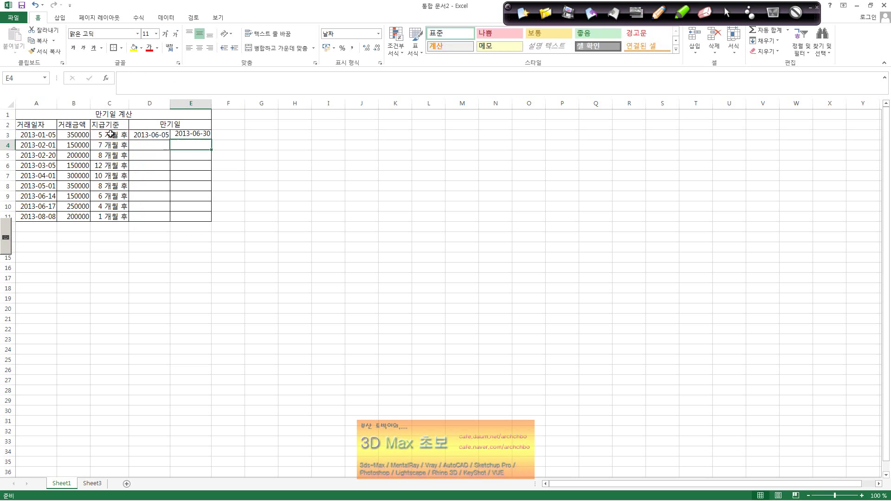
# - Fill the EDATE formula in D3 and the EOMONTH formula in E3 down through row 11
pyautogui.click(188, 134)
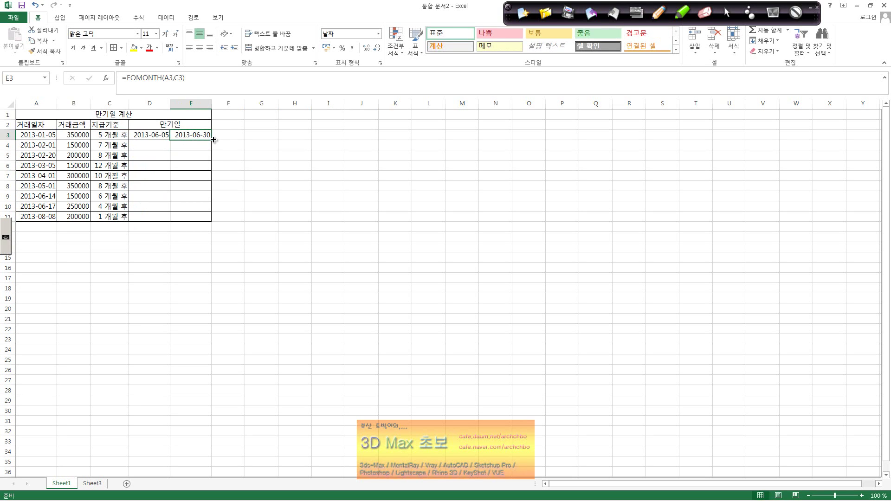
pyautogui.click(165, 136)
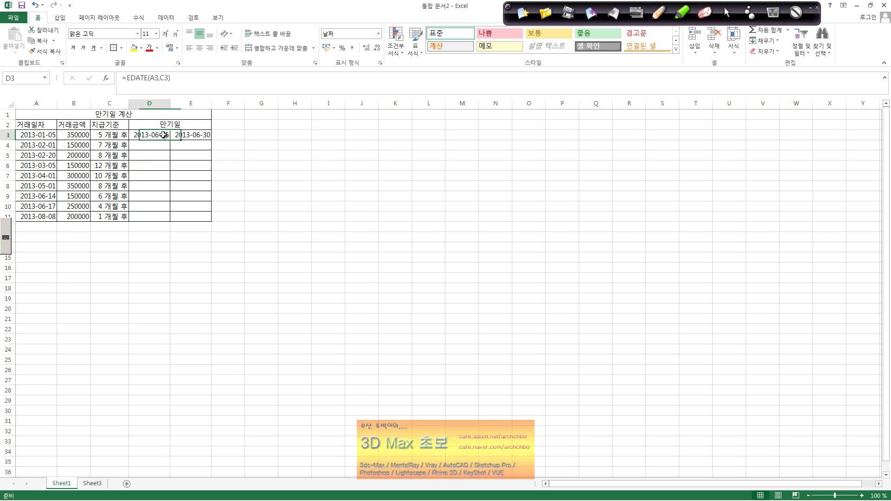
pyautogui.moveTo(171, 139); pyautogui.dragTo(171, 222)
pyautogui.click(207, 134)
pyautogui.moveTo(211, 140); pyautogui.dragTo(210, 222)
# - Apply the number format 숫자 to the maturity dates in D3:E11 to show their serial numbers
pyautogui.moveTo(153, 132); pyautogui.dragTo(193, 217)
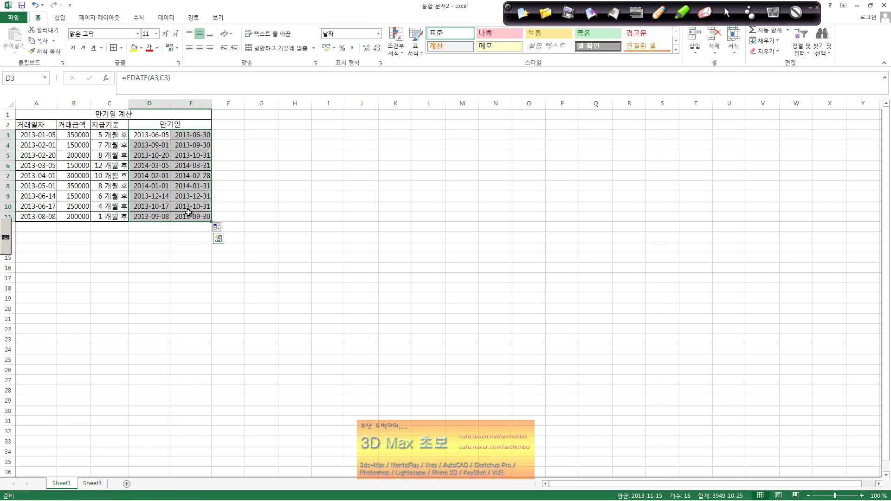
pyautogui.click(379, 39)
pyautogui.click(347, 69)
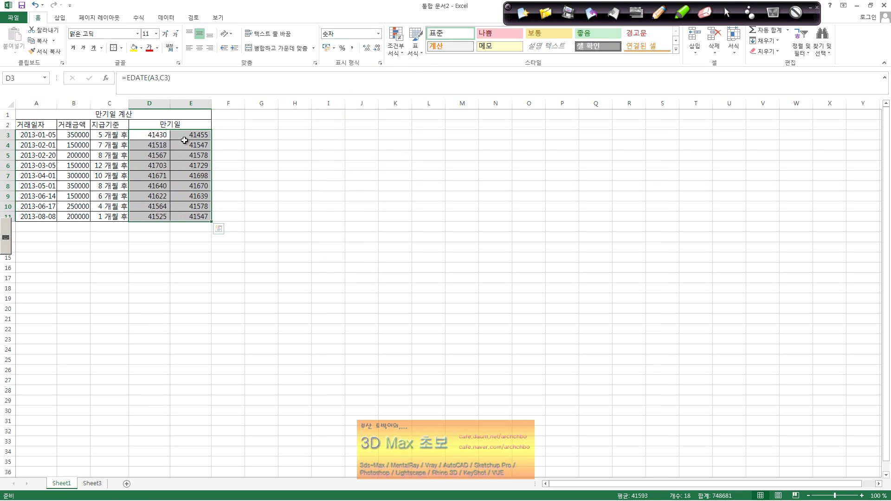
pyautogui.click(379, 35)
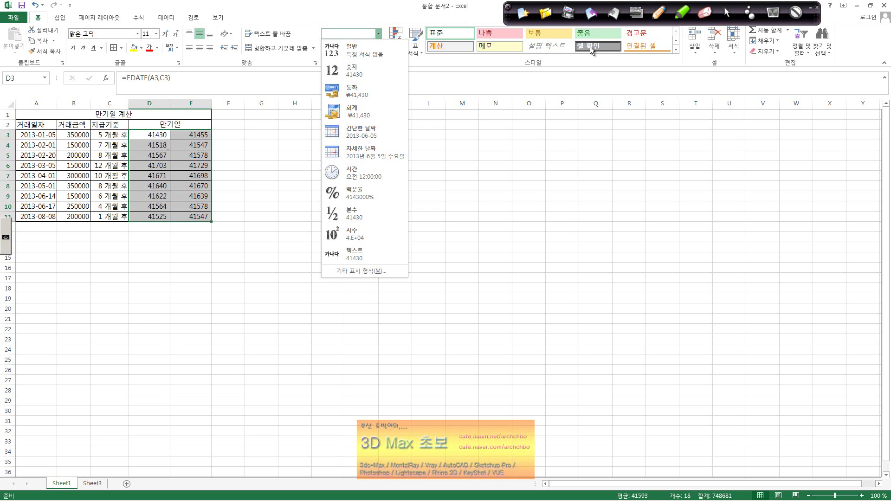
# - Handwrite with the pen that Excel converts the date 1900-01-01 to the number 1
pyautogui.click(658, 12)
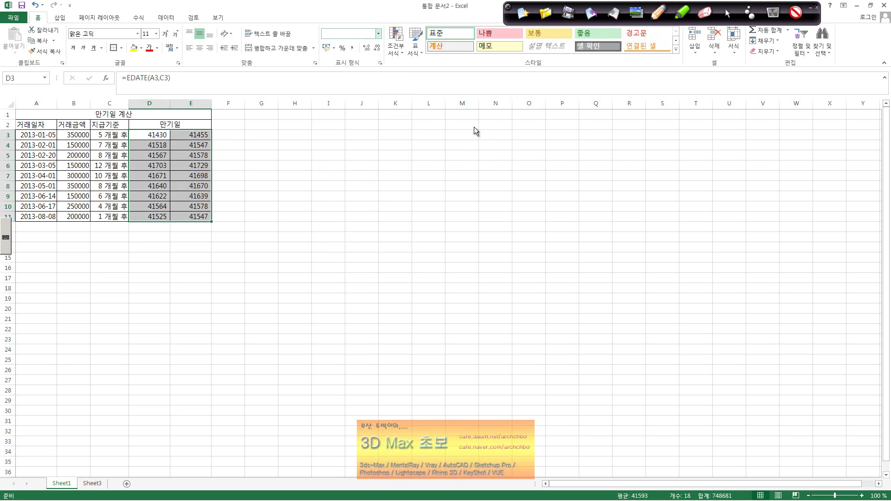
pyautogui.moveTo(469, 135)
pyautogui.mouseDown()
pyautogui.moveTo(483, 124)
pyautogui.moveTo(496, 144)
pyautogui.moveTo(522, 128)
pyautogui.moveTo(559, 149)
pyautogui.mouseUp()
pyautogui.moveTo(459, 185)
pyautogui.mouseDown()
pyautogui.moveTo(479, 172)
pyautogui.moveTo(525, 173)
pyautogui.moveTo(546, 162)
pyautogui.moveTo(589, 172)
pyautogui.moveTo(617, 165)
pyautogui.moveTo(626, 175)
pyautogui.mouseUp()
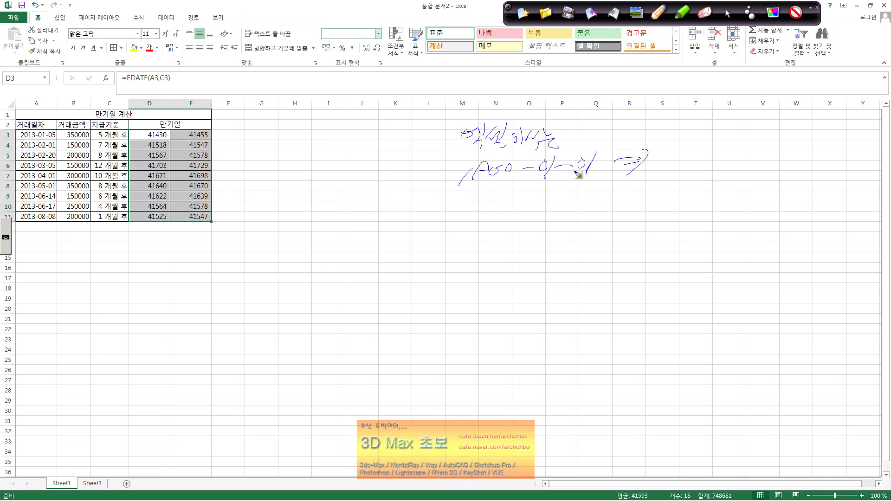
pyautogui.moveTo(682, 127); pyautogui.dragTo(671, 135)
pyautogui.moveTo(668, 139)
pyautogui.mouseDown()
pyautogui.moveTo(731, 135)
pyautogui.moveTo(785, 145)
pyautogui.mouseUp()
pyautogui.moveTo(716, 157); pyautogui.dragTo(704, 176)
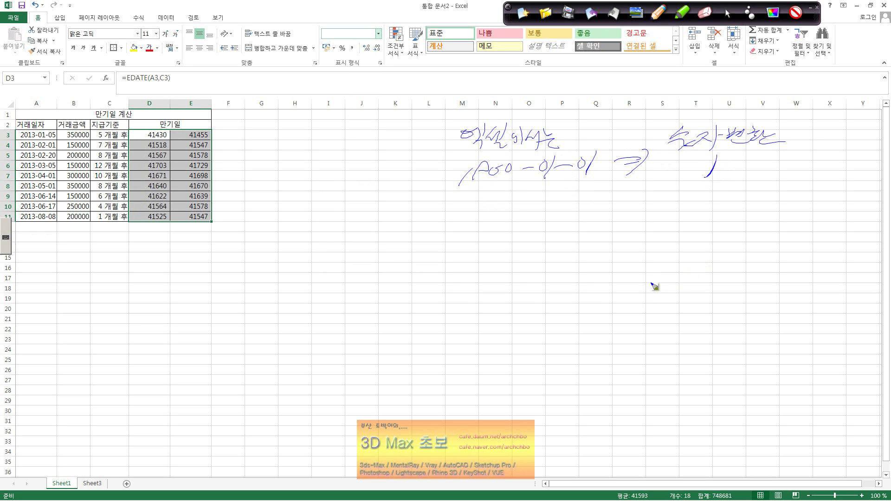
# - Handwrite the second example, 1900-01-02 becoming 2, and continue both columns with dots down to a circled number
pyautogui.moveTo(460, 200); pyautogui.dragTo(453, 222)
pyautogui.moveTo(463, 217)
pyautogui.mouseDown()
pyautogui.moveTo(504, 197)
pyautogui.moveTo(611, 199)
pyautogui.mouseUp()
pyautogui.moveTo(629, 197); pyautogui.dragTo(744, 204)
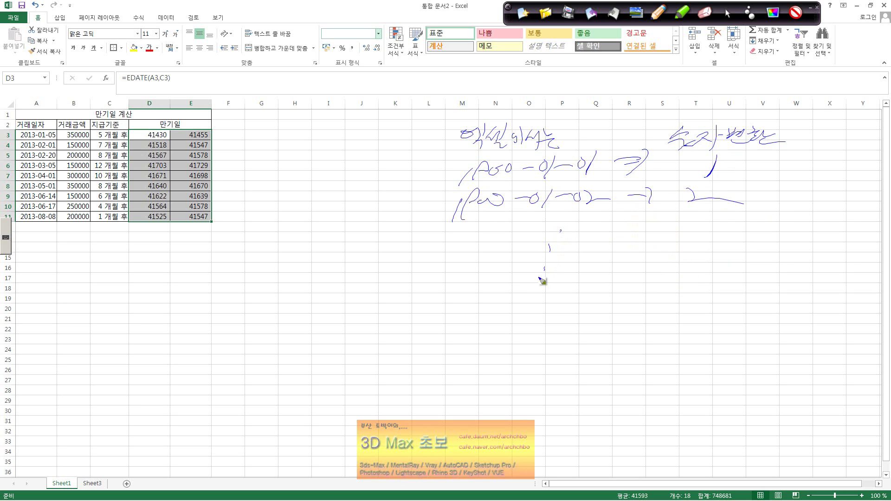
pyautogui.moveTo(539, 277); pyautogui.dragTo(546, 314)
pyautogui.moveTo(722, 214)
pyautogui.mouseDown()
pyautogui.moveTo(694, 325)
pyautogui.moveTo(671, 347)
pyautogui.moveTo(620, 355)
pyautogui.mouseUp()
# - Circle the serial number in D3 and mark the count running on from 1, then erase all ink and leave pen mode
pyautogui.moveTo(174, 134)
pyautogui.mouseDown()
pyautogui.moveTo(160, 144)
pyautogui.moveTo(182, 146)
pyautogui.mouseUp()
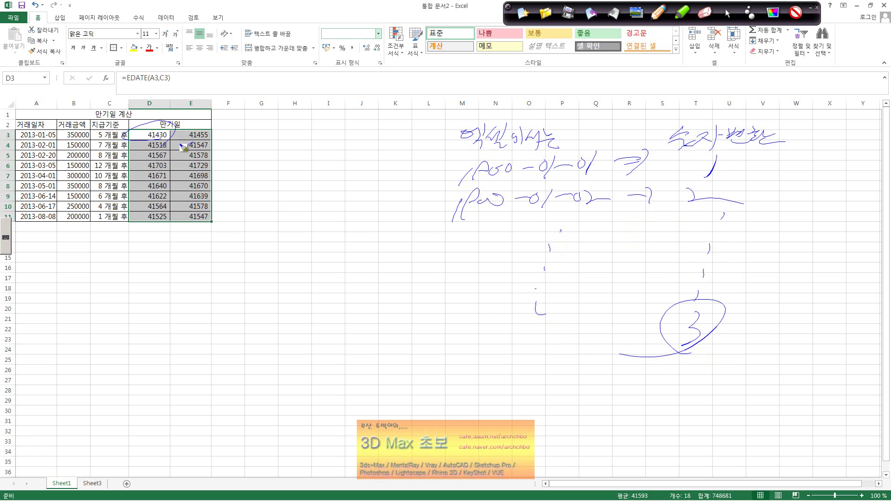
pyautogui.moveTo(730, 188); pyautogui.dragTo(749, 186)
pyautogui.moveTo(722, 215)
pyautogui.mouseDown()
pyautogui.moveTo(761, 272)
pyautogui.moveTo(757, 279)
pyautogui.mouseUp()
pyautogui.moveTo(756, 294); pyautogui.dragTo(759, 302)
pyautogui.click(767, 324)
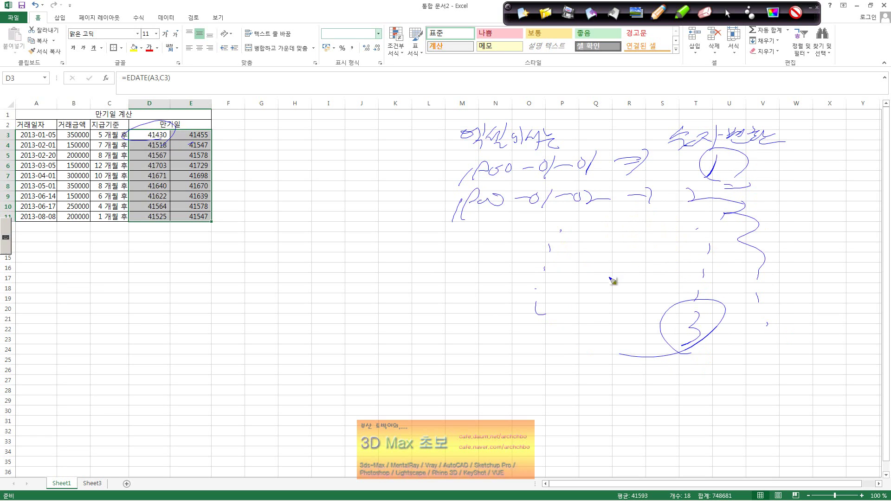
pyautogui.click(521, 18)
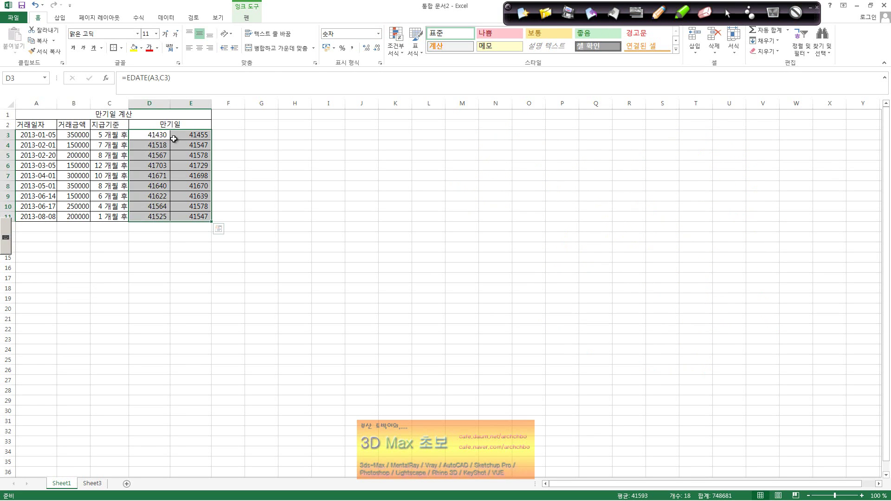
# - Apply the short date format 간단한 날짜 to D3:E11 and inspect the EDATE and EOMONTH result cells
pyautogui.click(378, 38)
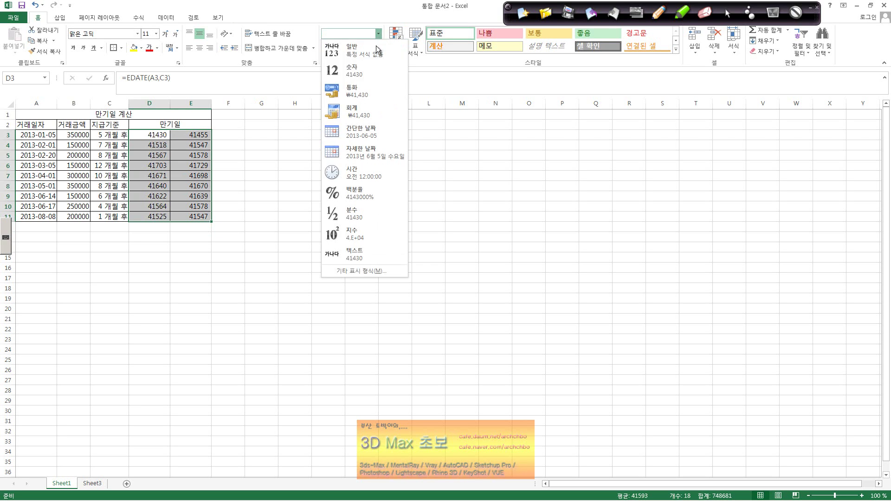
pyautogui.click(375, 123)
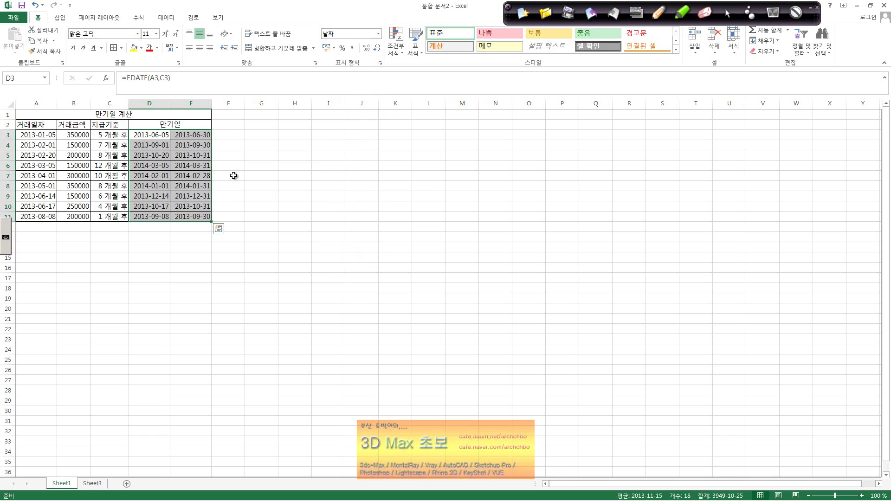
pyautogui.click(177, 185)
pyautogui.click(149, 136)
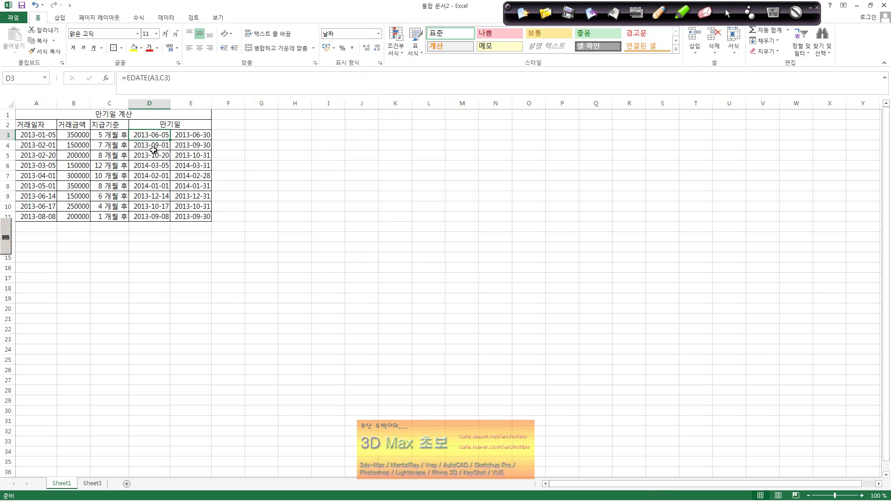
pyautogui.click(183, 136)
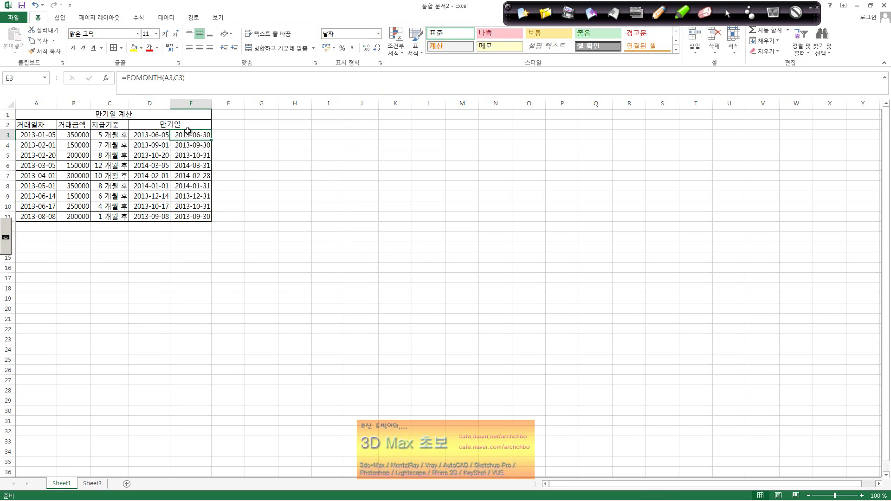
pyautogui.click(208, 155)
pyautogui.click(205, 177)
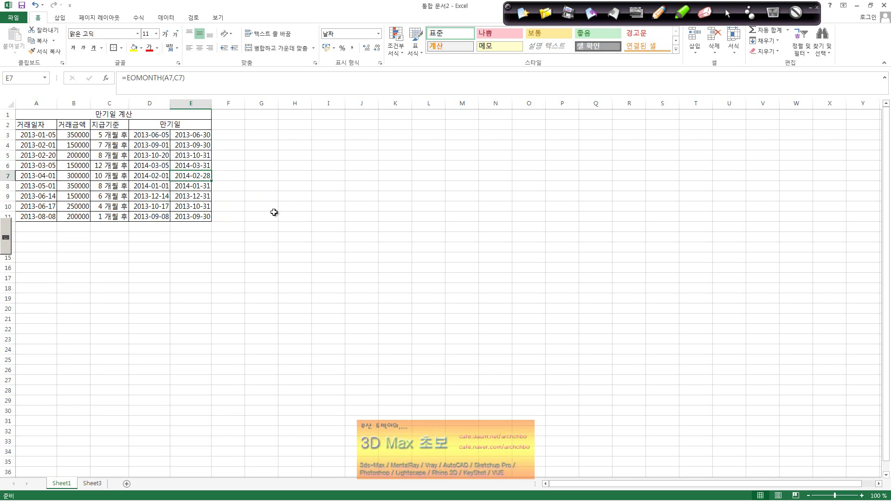
# - On Sheet3, calculate the total days in D4 with =C4-B4+1 and fill the formula down to D19
pyautogui.click(103, 483)
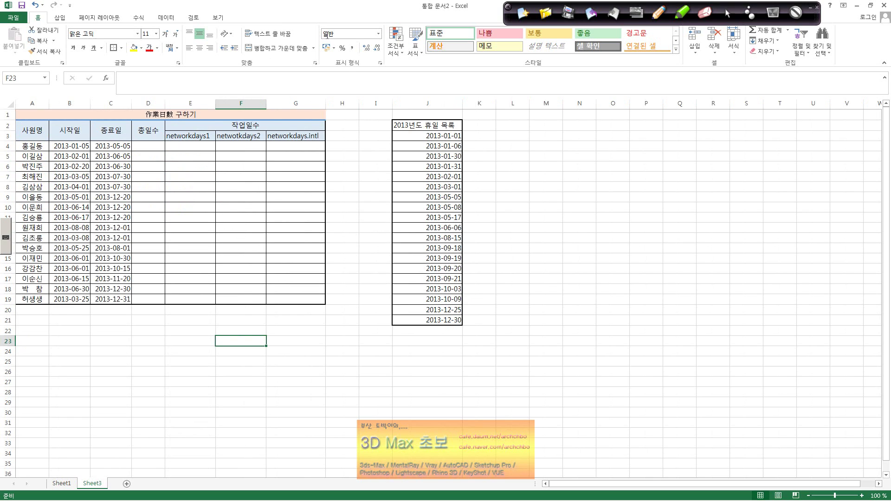
pyautogui.click(159, 146)
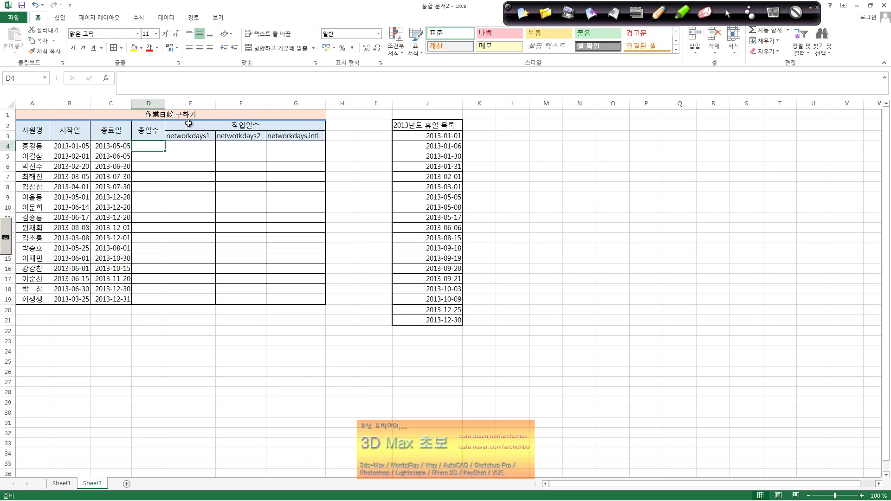
pyautogui.click(229, 86)
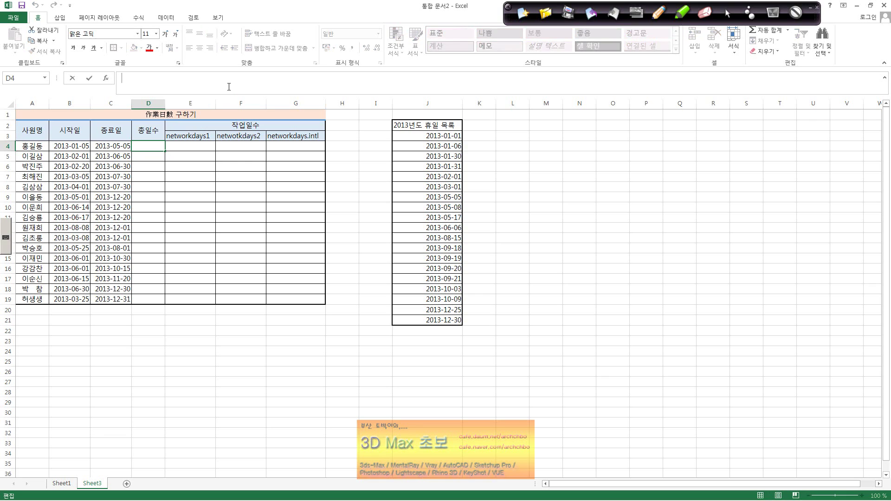
pyautogui.write('=')
pyautogui.click(118, 146)
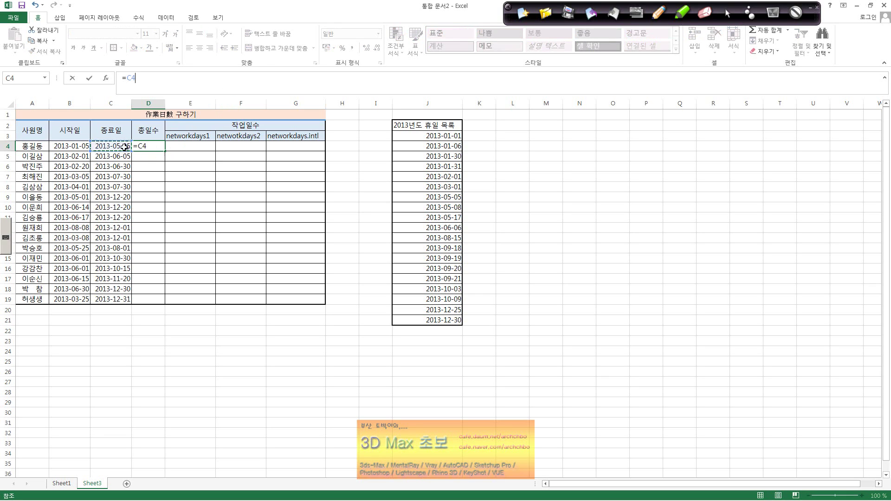
pyautogui.write('-')
pyautogui.click(79, 146)
pyautogui.write('+1')
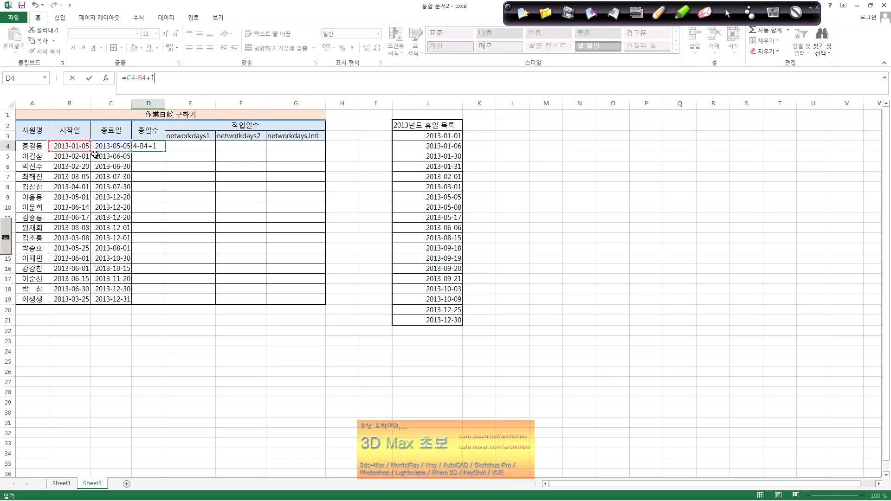
pyautogui.press('Return')
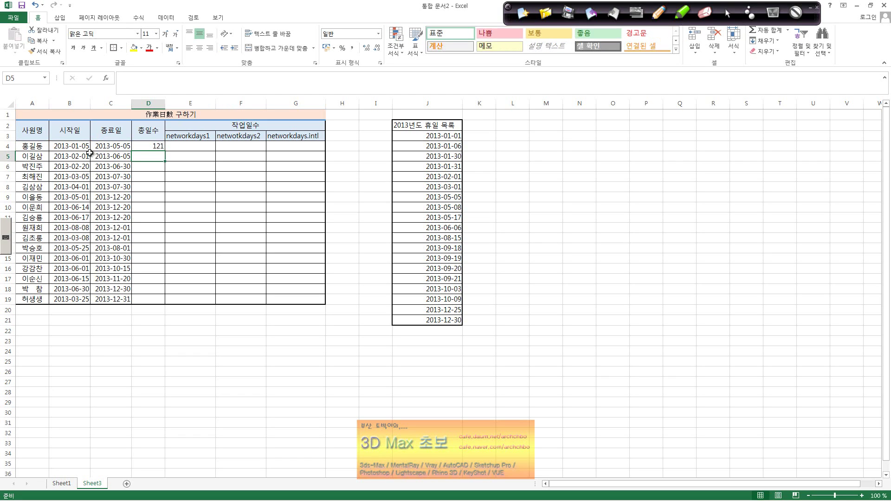
pyautogui.click(153, 146)
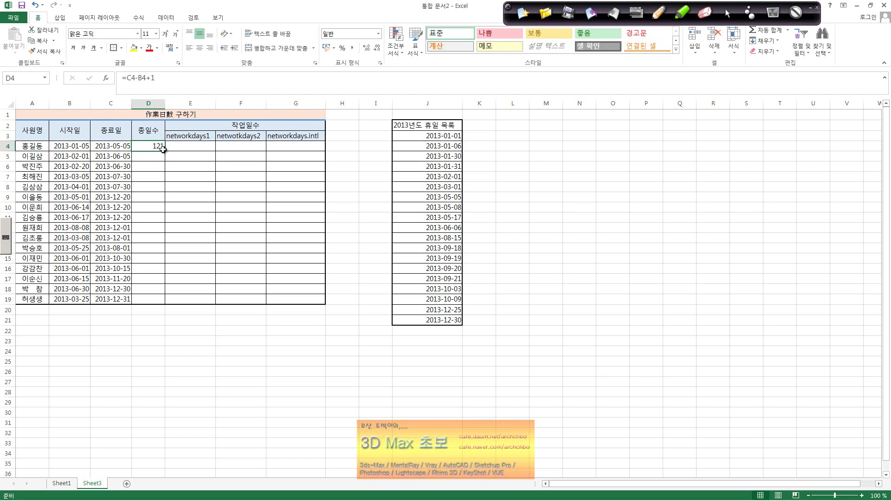
pyautogui.moveTo(166, 150); pyautogui.dragTo(169, 304)
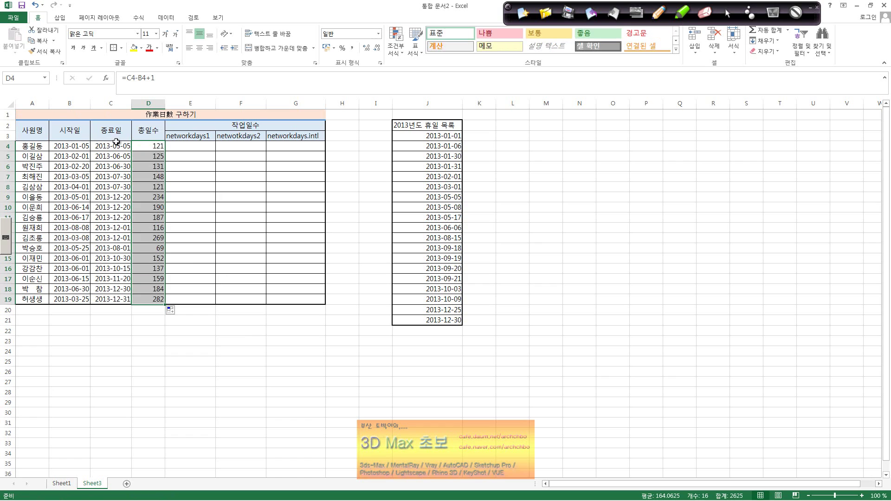
# - Handwrite with the pen beside the holiday list that Network gives the total working days (총작업일수), excluding Saturdays and Sundays
pyautogui.click(199, 145)
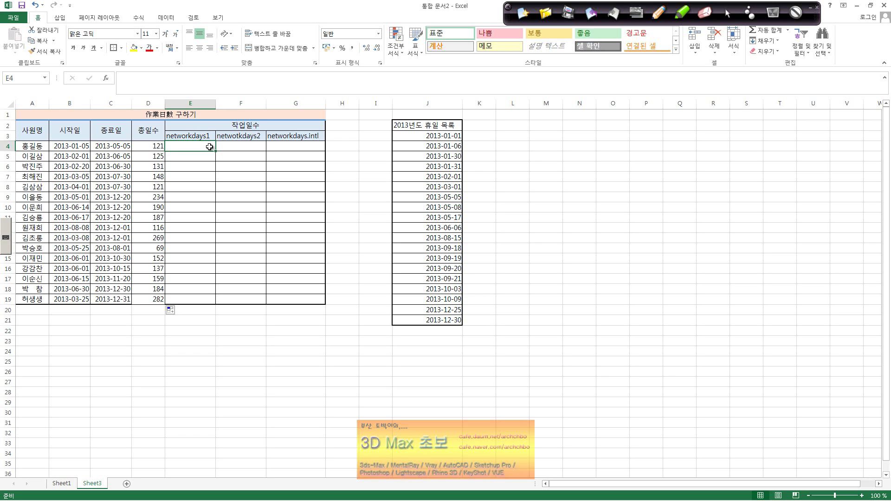
pyautogui.click(658, 13)
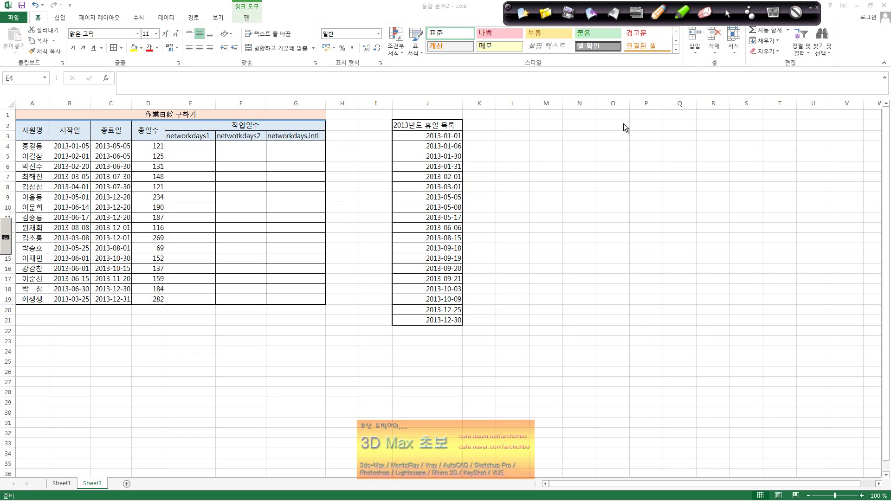
pyautogui.moveTo(575, 144)
pyautogui.mouseDown()
pyautogui.moveTo(594, 129)
pyautogui.moveTo(577, 147)
pyautogui.moveTo(630, 139)
pyautogui.moveTo(675, 116)
pyautogui.moveTo(693, 125)
pyautogui.moveTo(696, 142)
pyautogui.moveTo(715, 131)
pyautogui.moveTo(720, 140)
pyautogui.moveTo(795, 136)
pyautogui.moveTo(784, 162)
pyautogui.mouseUp()
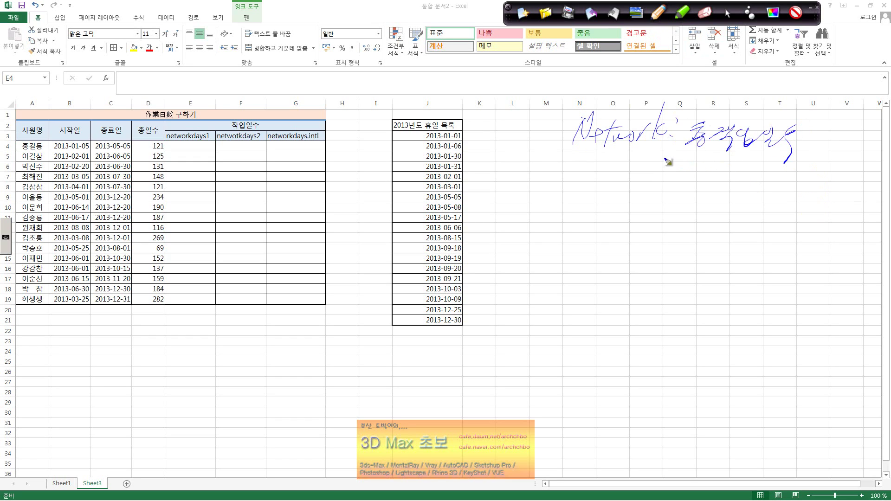
pyautogui.moveTo(666, 159); pyautogui.dragTo(675, 167)
pyautogui.moveTo(606, 184)
pyautogui.mouseDown()
pyautogui.moveTo(608, 199)
pyautogui.moveTo(713, 176)
pyautogui.moveTo(720, 192)
pyautogui.moveTo(778, 195)
pyautogui.moveTo(782, 217)
pyautogui.mouseUp()
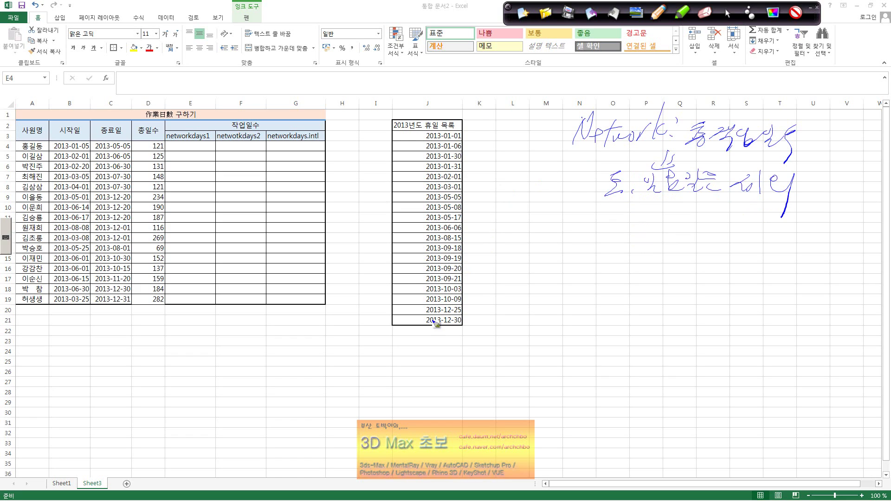
# - Circle the 2013 holiday date list in column J with the pen, leave pen mode and select E4
pyautogui.moveTo(436, 326)
pyautogui.mouseDown()
pyautogui.moveTo(500, 209)
pyautogui.moveTo(449, 304)
pyautogui.mouseUp()
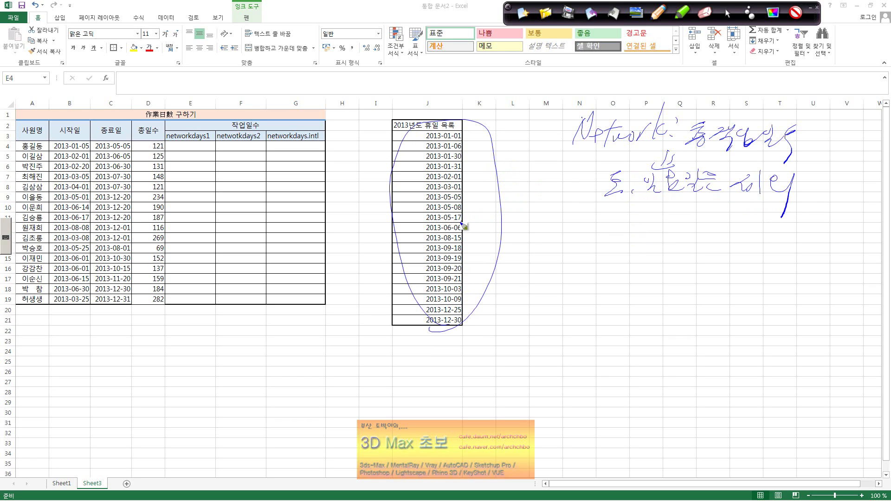
pyautogui.moveTo(466, 230); pyautogui.dragTo(469, 228)
pyautogui.click(727, 13)
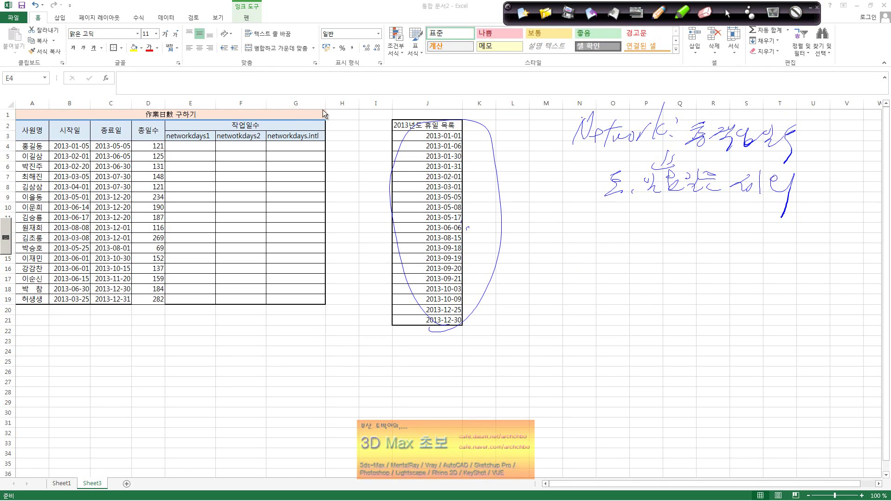
pyautogui.click(198, 147)
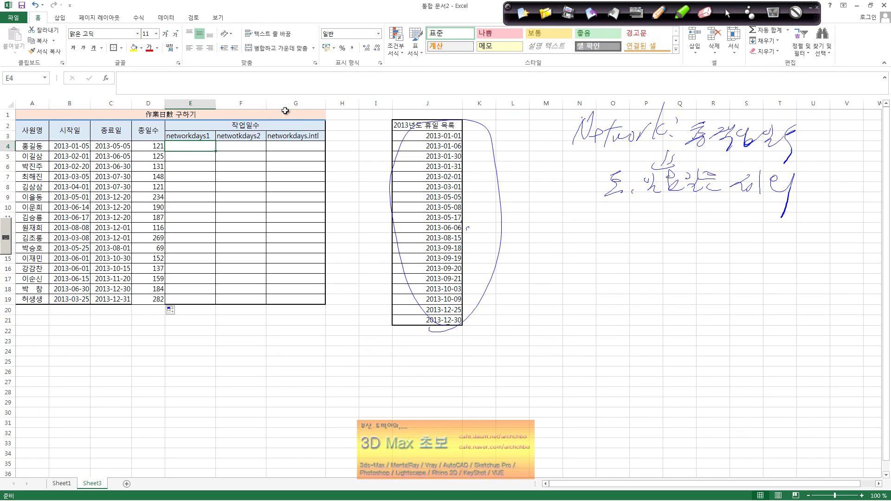
# - Handwrite the syntax Networkdays(시작일자, 종료일자, 공휴일) with the pen and mark its arguments
pyautogui.click(657, 21)
pyautogui.moveTo(523, 280)
pyautogui.mouseDown()
pyautogui.moveTo(557, 272)
pyautogui.moveTo(573, 279)
pyautogui.moveTo(614, 260)
pyautogui.moveTo(622, 267)
pyautogui.moveTo(619, 259)
pyautogui.moveTo(619, 279)
pyautogui.moveTo(666, 262)
pyautogui.moveTo(654, 282)
pyautogui.mouseUp()
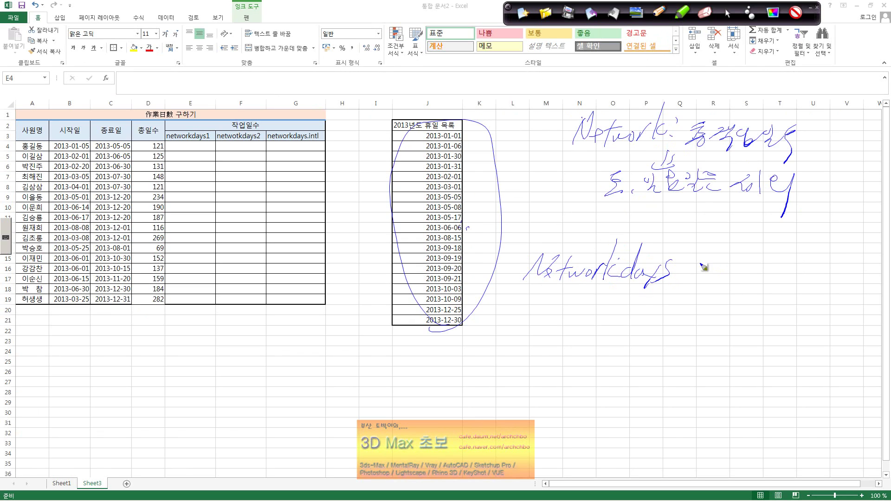
pyautogui.moveTo(688, 247)
pyautogui.mouseDown()
pyautogui.moveTo(682, 286)
pyautogui.moveTo(717, 267)
pyautogui.moveTo(739, 283)
pyautogui.moveTo(766, 275)
pyautogui.moveTo(764, 283)
pyautogui.moveTo(785, 269)
pyautogui.moveTo(791, 283)
pyautogui.moveTo(828, 257)
pyautogui.moveTo(828, 291)
pyautogui.moveTo(854, 272)
pyautogui.moveTo(856, 287)
pyautogui.moveTo(870, 266)
pyautogui.moveTo(858, 300)
pyautogui.mouseUp()
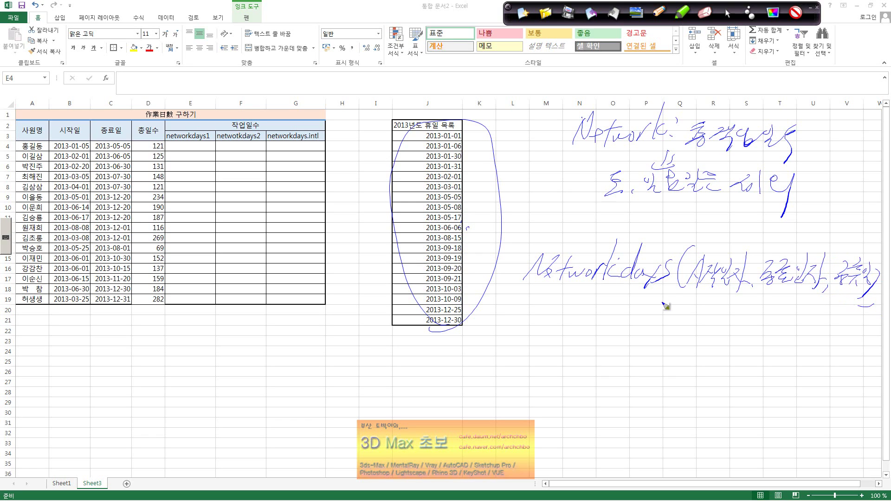
pyautogui.moveTo(706, 293); pyautogui.dragTo(704, 297)
pyautogui.click(782, 295)
pyautogui.moveTo(832, 299); pyautogui.dragTo(878, 255)
# - Handwrite the syntax Networkdays.INTL(시작, 종료, 요일, 공휴일) with 요일 circled, and clear all ink before leaving pen mode
pyautogui.moveTo(339, 370)
pyautogui.mouseDown()
pyautogui.moveTo(365, 348)
pyautogui.moveTo(377, 372)
pyautogui.mouseUp()
pyautogui.moveTo(379, 363)
pyautogui.mouseDown()
pyautogui.moveTo(393, 361)
pyautogui.moveTo(400, 373)
pyautogui.moveTo(439, 367)
pyautogui.moveTo(461, 330)
pyautogui.moveTo(466, 371)
pyautogui.moveTo(478, 376)
pyautogui.moveTo(515, 352)
pyautogui.moveTo(540, 373)
pyautogui.moveTo(575, 361)
pyautogui.moveTo(573, 378)
pyautogui.moveTo(590, 360)
pyautogui.moveTo(603, 367)
pyautogui.moveTo(605, 355)
pyautogui.moveTo(609, 371)
pyautogui.moveTo(626, 367)
pyautogui.mouseUp()
pyautogui.moveTo(633, 372); pyautogui.dragTo(632, 376)
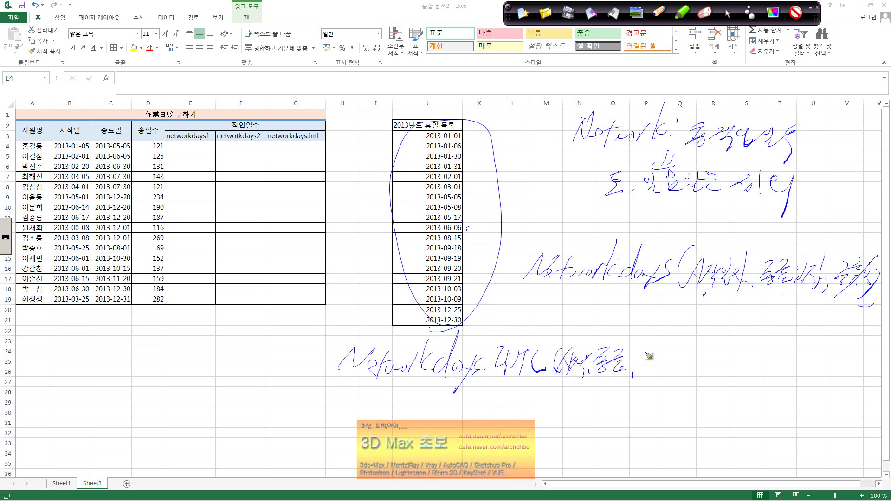
pyautogui.moveTo(648, 352)
pyautogui.mouseDown()
pyautogui.moveTo(651, 366)
pyautogui.moveTo(677, 377)
pyautogui.moveTo(719, 355)
pyautogui.moveTo(724, 369)
pyautogui.moveTo(743, 361)
pyautogui.moveTo(743, 369)
pyautogui.mouseUp()
pyautogui.moveTo(756, 352)
pyautogui.mouseDown()
pyautogui.moveTo(721, 378)
pyautogui.moveTo(635, 353)
pyautogui.moveTo(687, 369)
pyautogui.mouseUp()
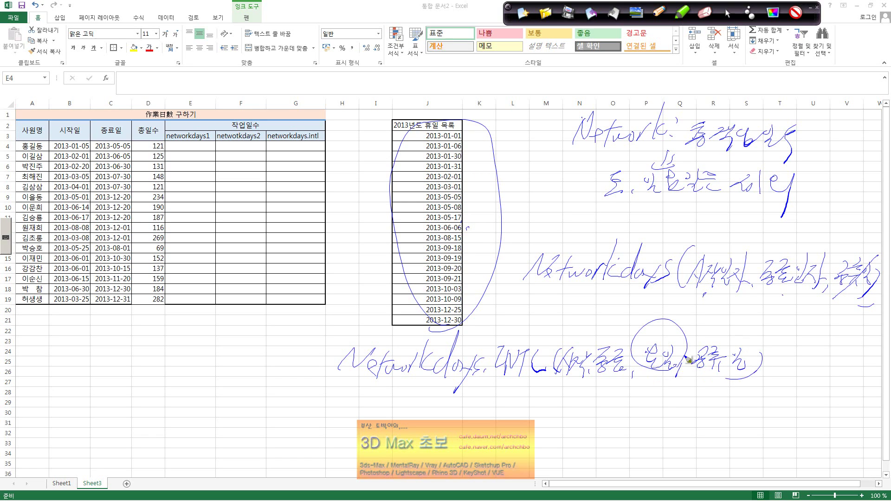
pyautogui.click(523, 13)
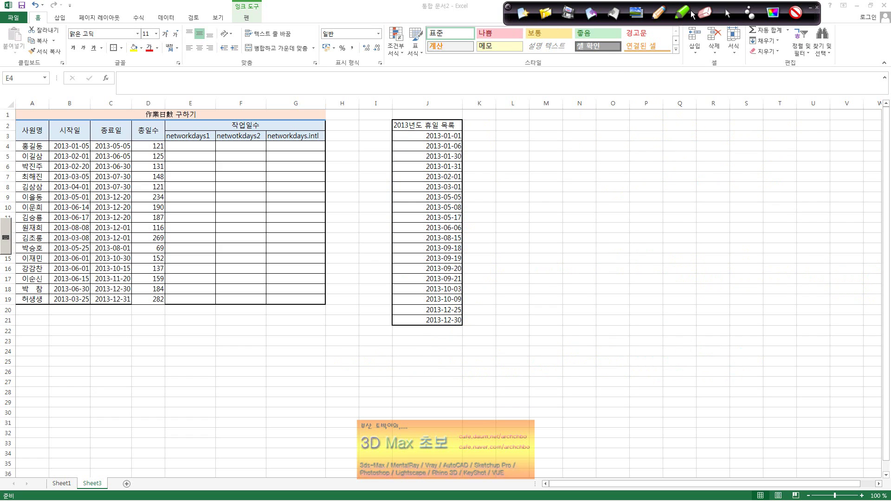
pyautogui.click(728, 14)
# - Calculate the working days in E4 with =NETWORKDAYS(B4,C4) and fill the formula down to E19
pyautogui.click(190, 144)
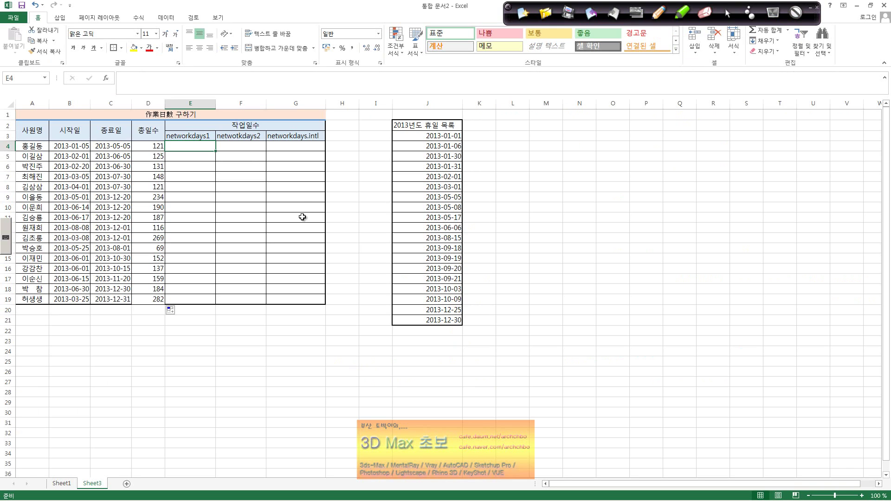
pyautogui.click(386, 92)
pyautogui.write('=n')
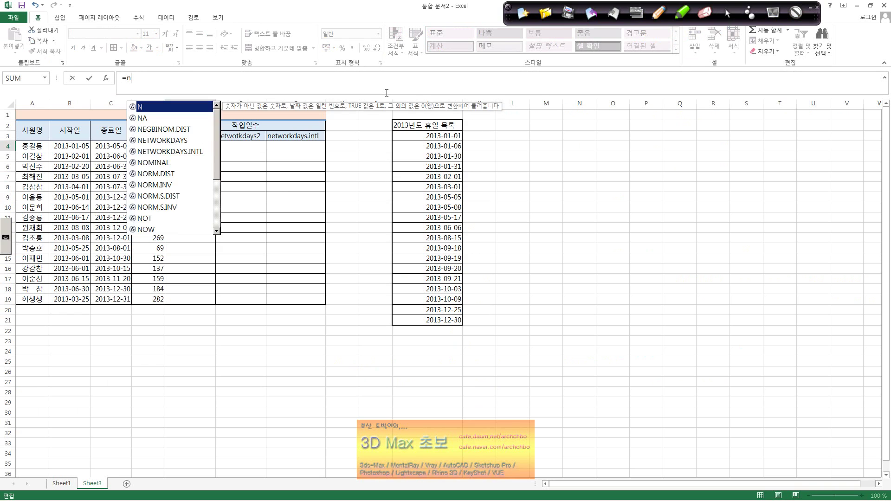
pyautogui.write('et')
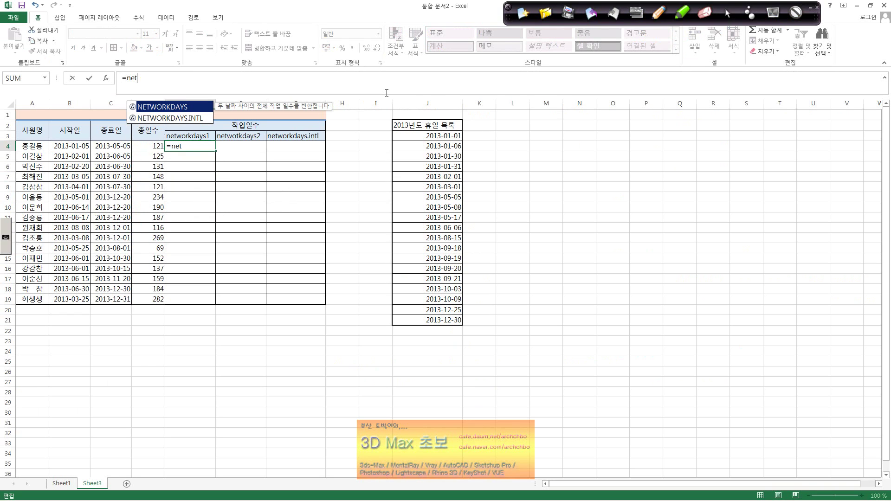
pyautogui.write('worjkd')
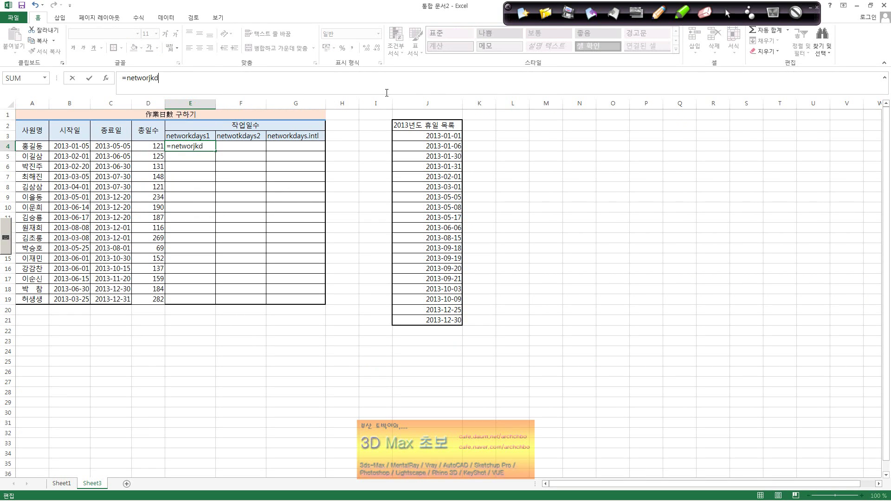
pyautogui.press('BackSpace')
pyautogui.press('BackSpace')
pyautogui.press('BackSpace')
pyautogui.write('k')
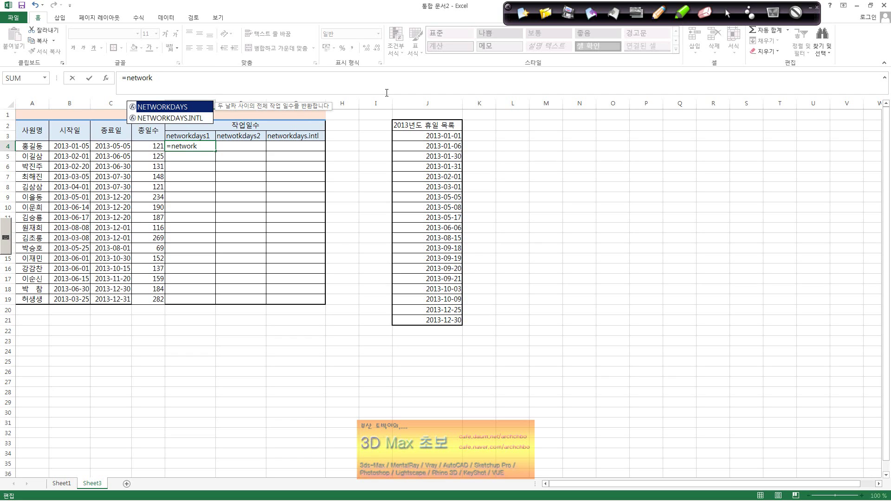
pyautogui.write('days(')
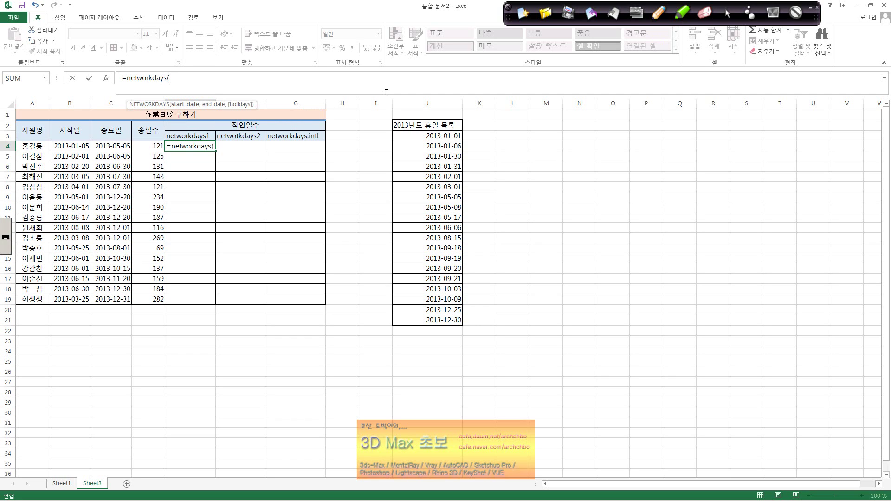
pyautogui.click(82, 149)
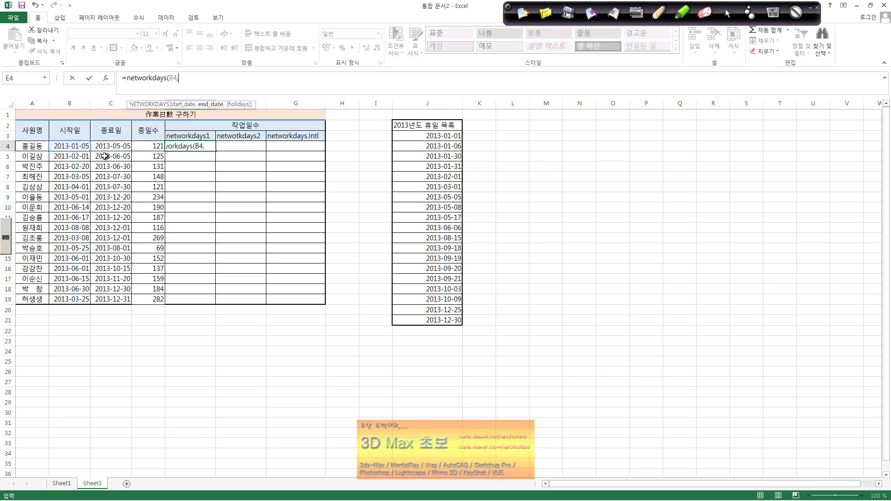
pyautogui.write(',')
pyautogui.click(119, 148)
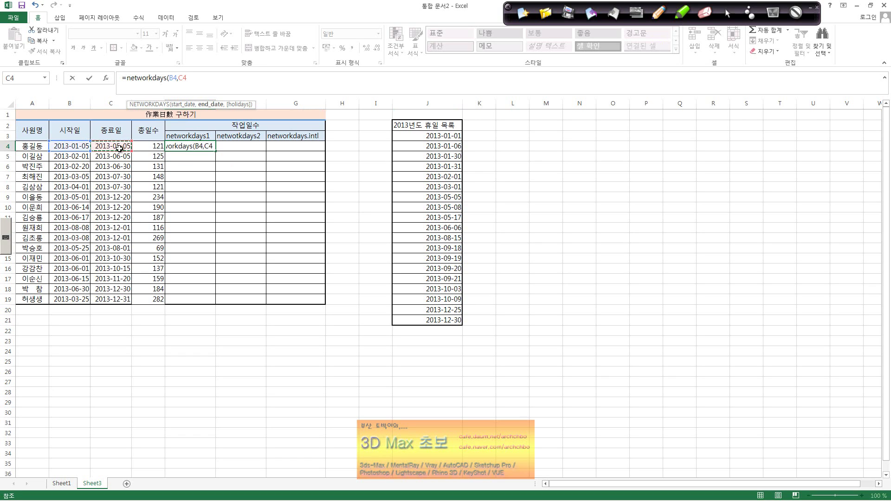
pyautogui.write(')')
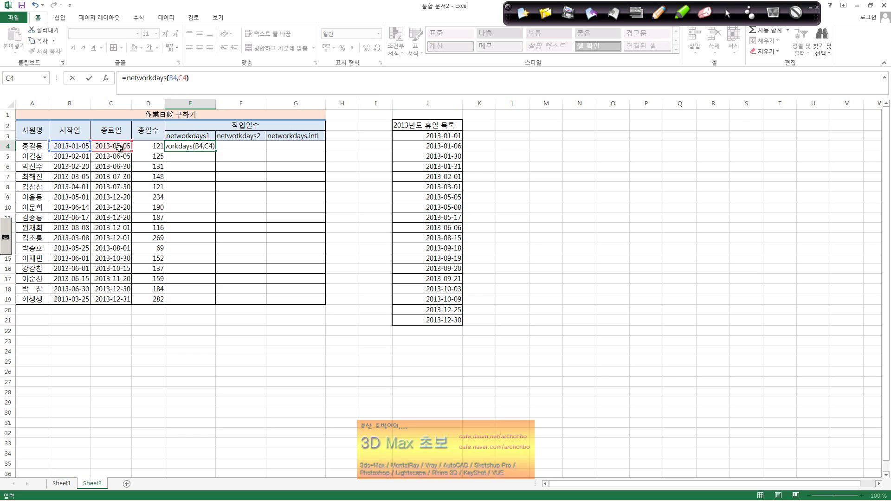
pyautogui.press('Return')
pyautogui.press('Up')
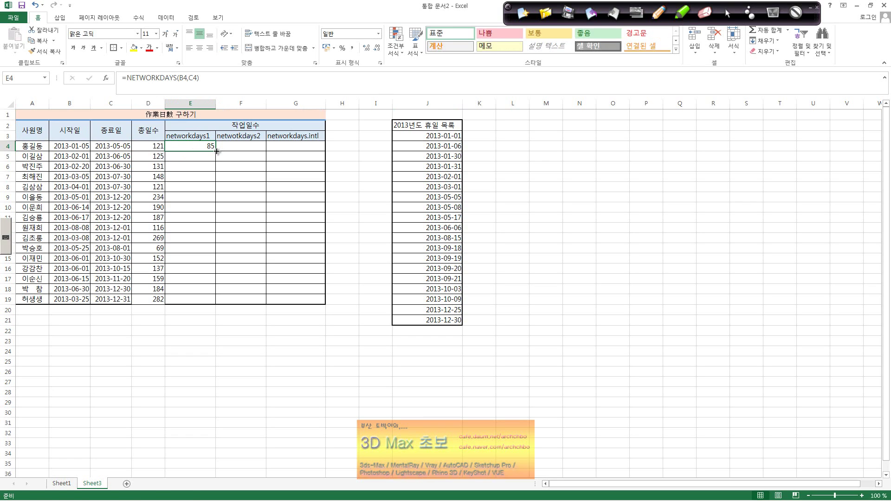
pyautogui.moveTo(216, 150); pyautogui.dragTo(215, 303)
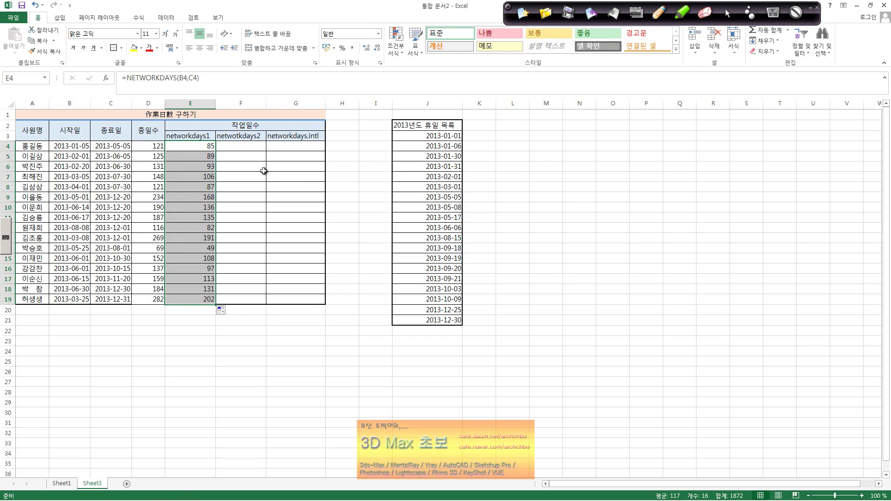
# - Start a NETWORKDAYS formula in F4 with B4 as the start date and C4 as the end date
pyautogui.click(256, 146)
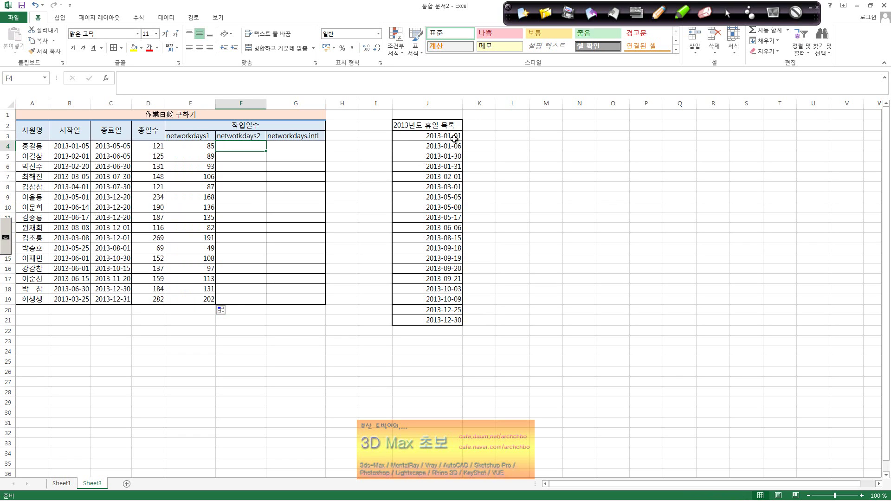
pyautogui.click(293, 84)
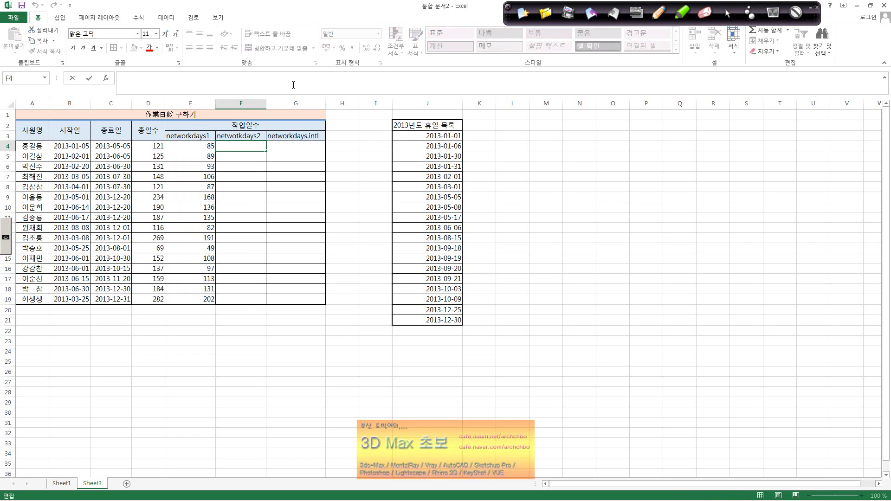
pyautogui.write('=ne')
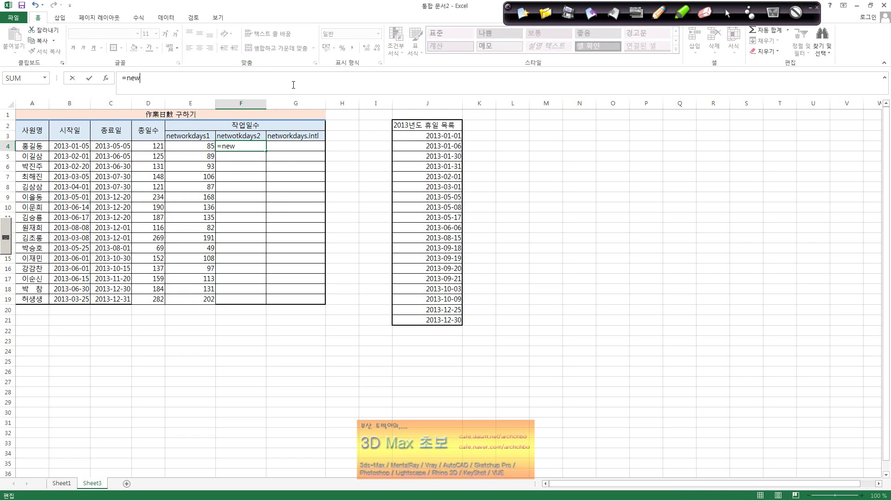
pyautogui.write('tworkda')
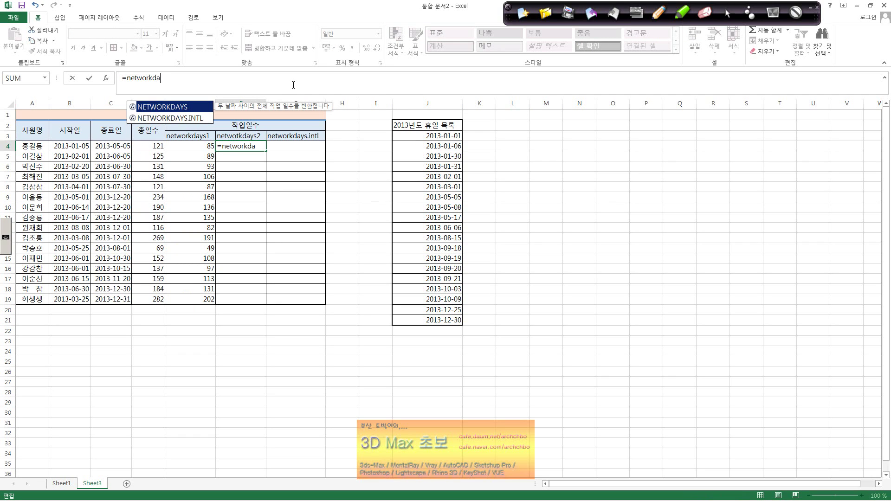
pyautogui.write('ys(')
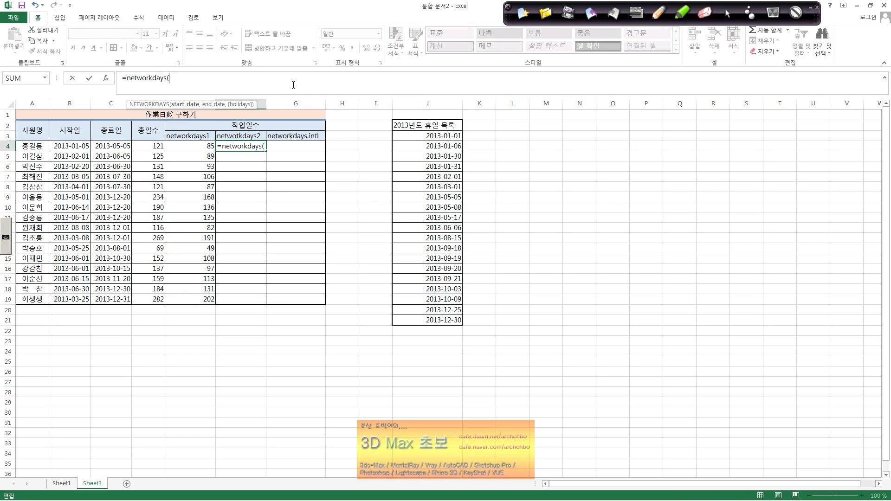
pyautogui.click(85, 146)
pyautogui.write(',')
pyautogui.click(118, 145)
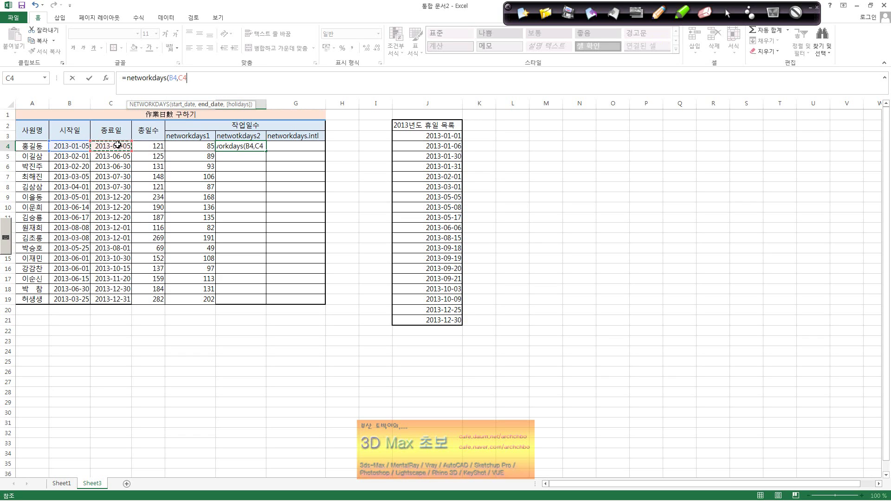
# - Add the absolute holiday range $J$3:$J$21 to the F4 formula, complete it and fill it down to F19
pyautogui.write(',')
pyautogui.moveTo(435, 136); pyautogui.dragTo(433, 319)
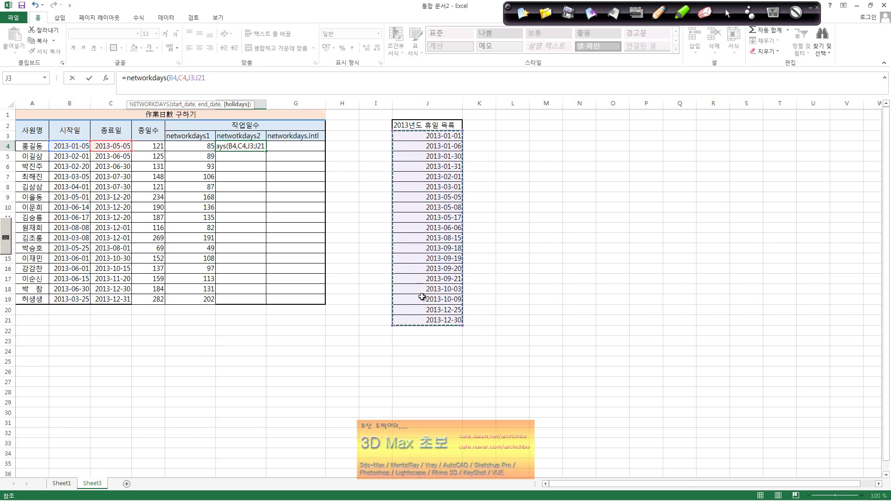
pyautogui.press('F4')
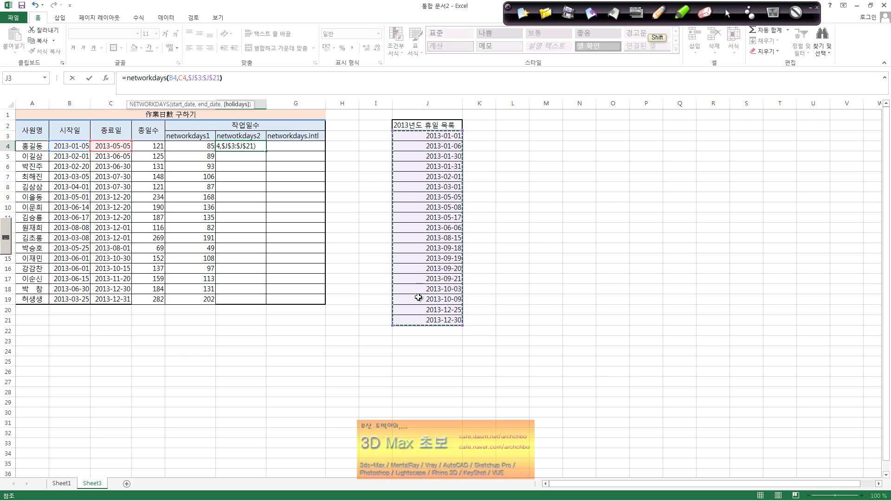
pyautogui.write(')')
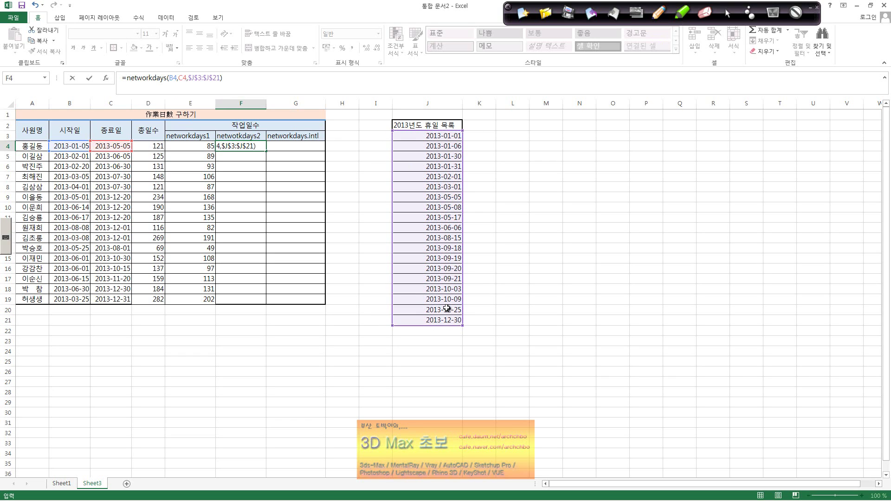
pyautogui.hotkey('ctrl', 'Return')
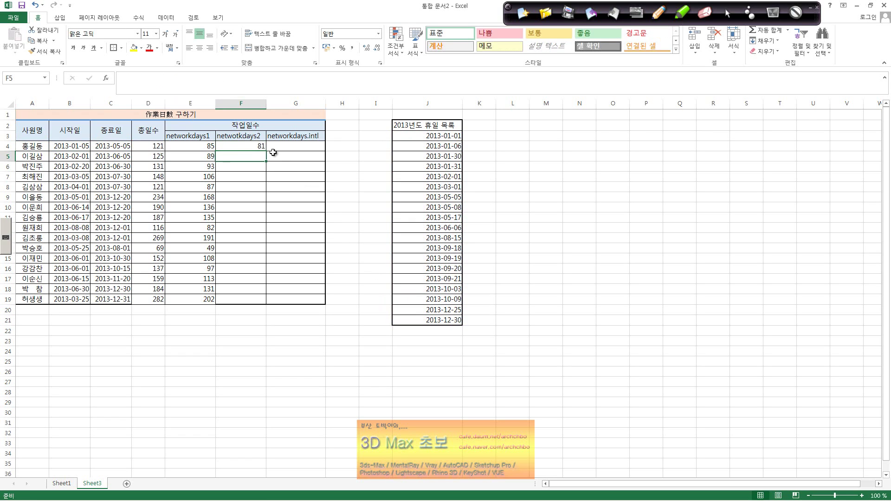
pyautogui.moveTo(268, 150); pyautogui.dragTo(273, 299)
# - Compare the formulas in E4 and F4 and review the holiday dates in column J
pyautogui.click(201, 147)
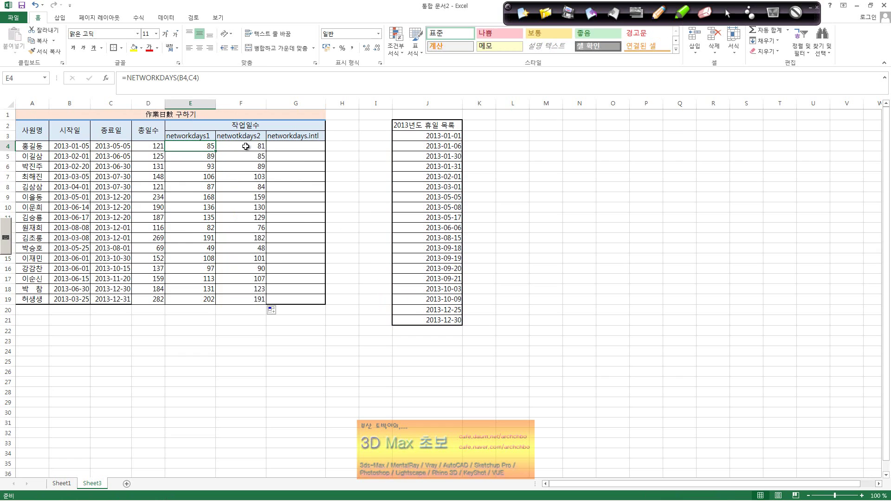
pyautogui.click(246, 147)
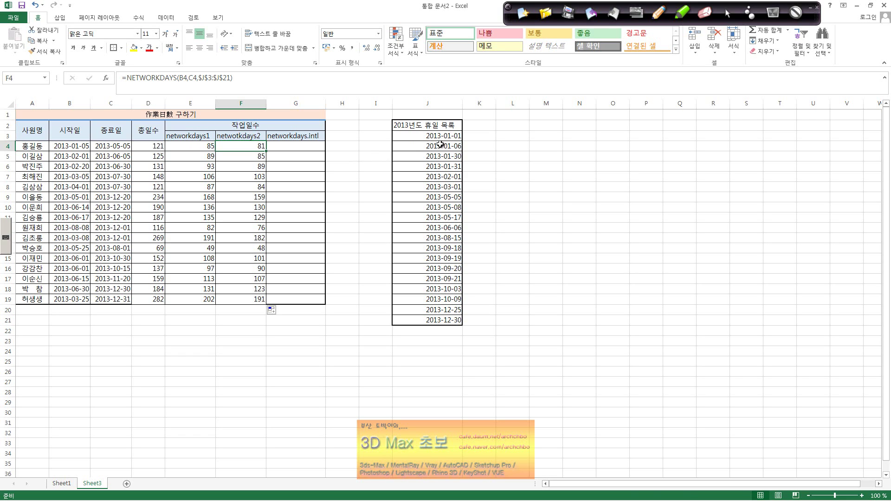
pyautogui.moveTo(453, 135); pyautogui.dragTo(450, 315)
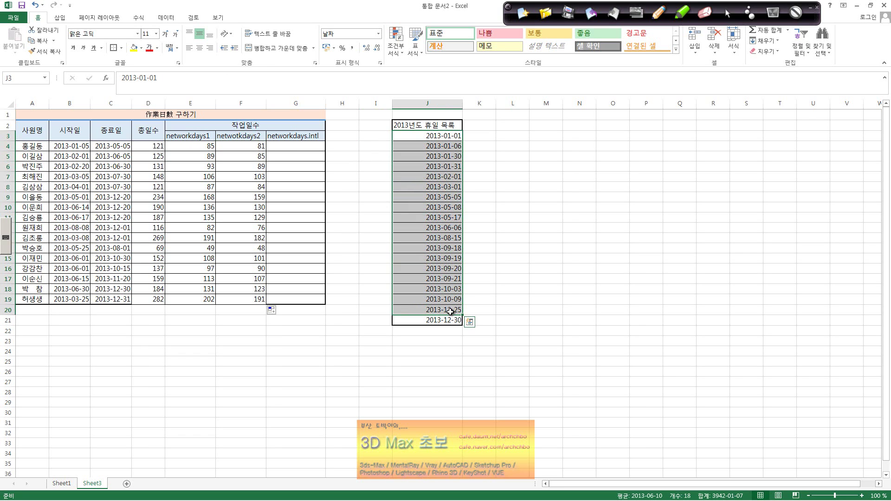
pyautogui.click(241, 146)
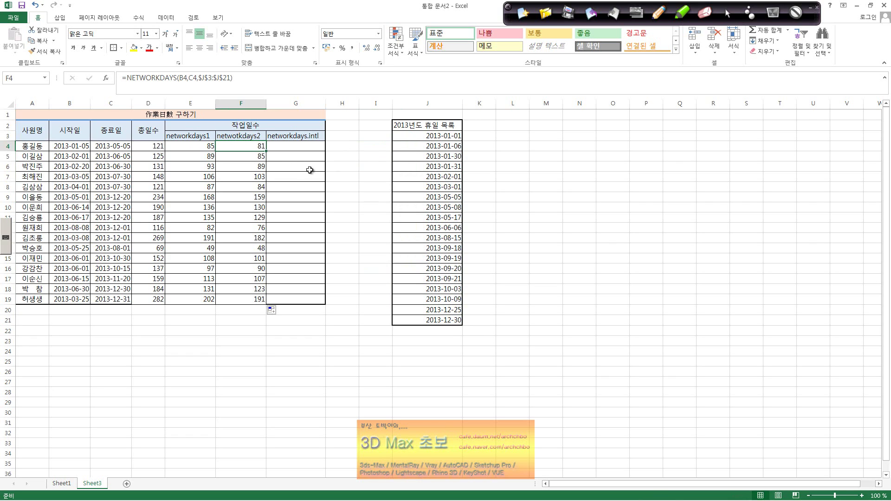
# - Start a NETWORKDAYS.INTL formula in G4 with B4 and C4 as the dates, up to the weekend argument
pyautogui.click(305, 146)
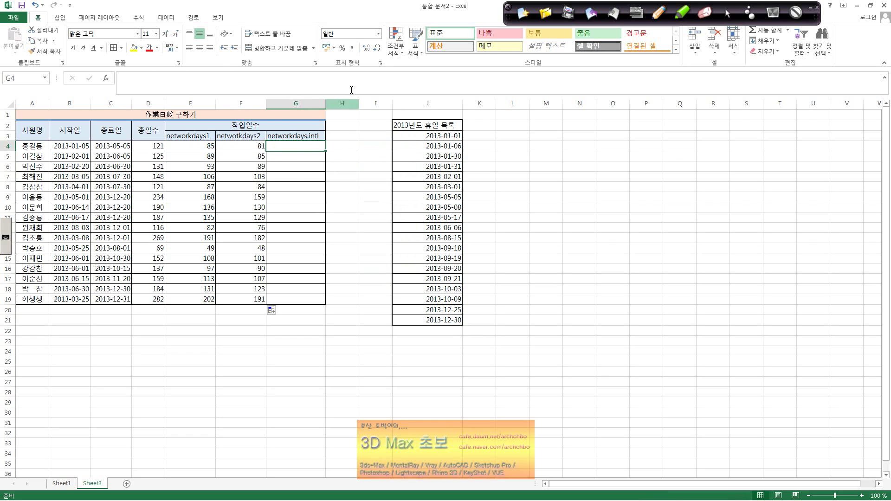
pyautogui.click(357, 84)
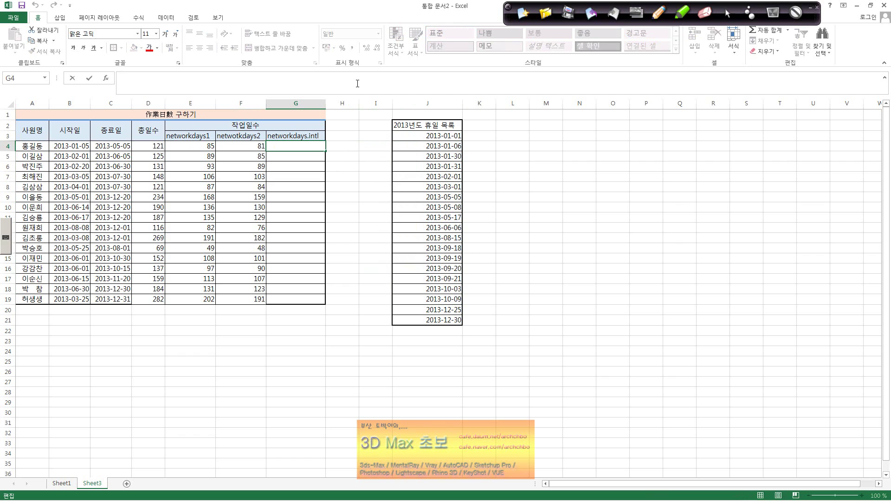
pyautogui.write('=networkda')
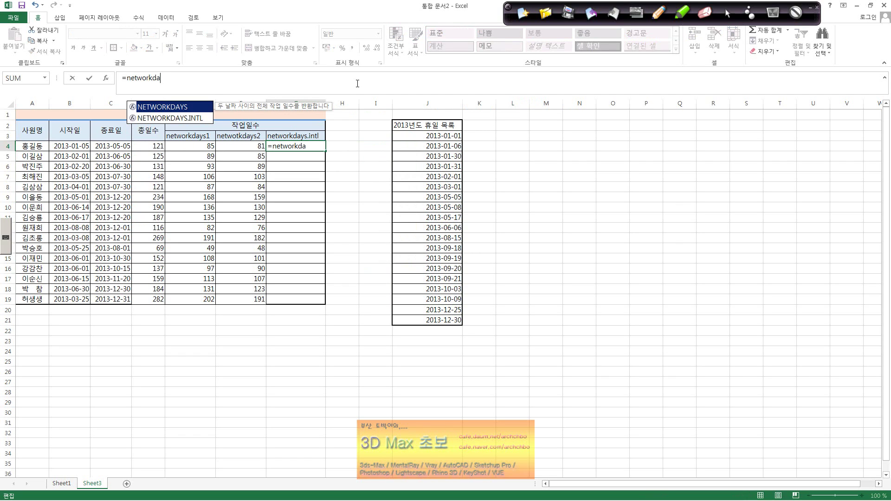
pyautogui.write('ys.in')
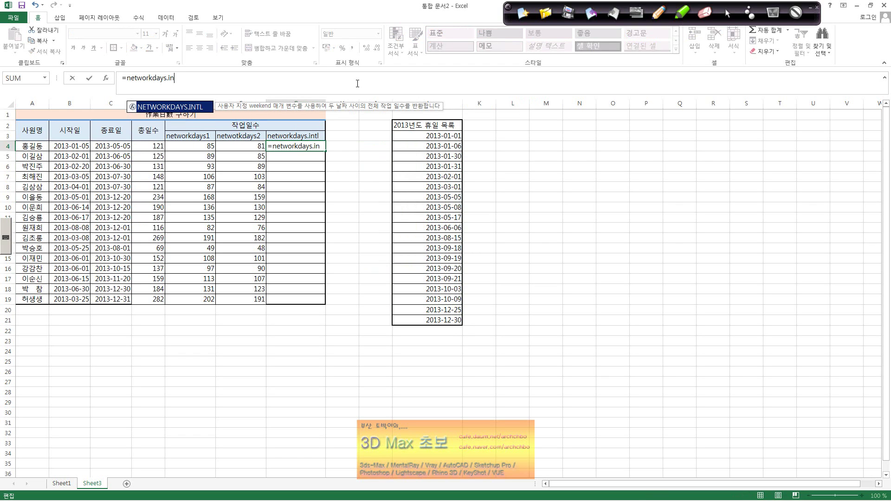
pyautogui.write('tl(')
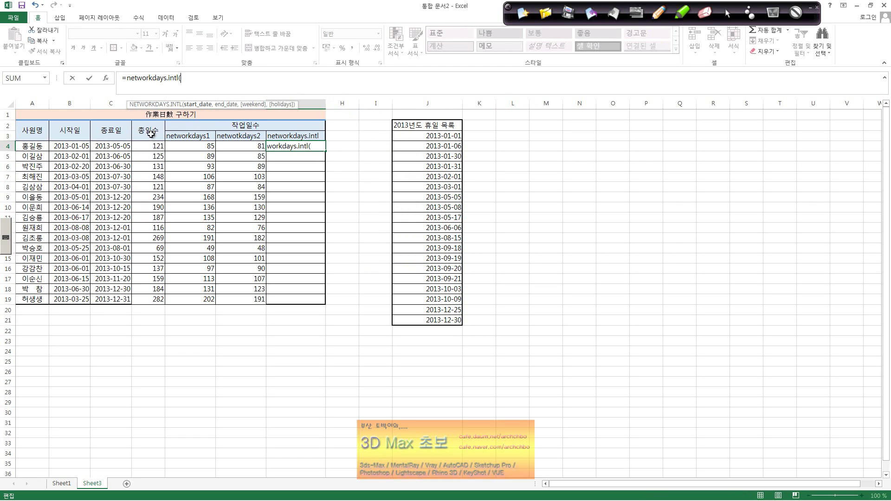
pyautogui.click(82, 147)
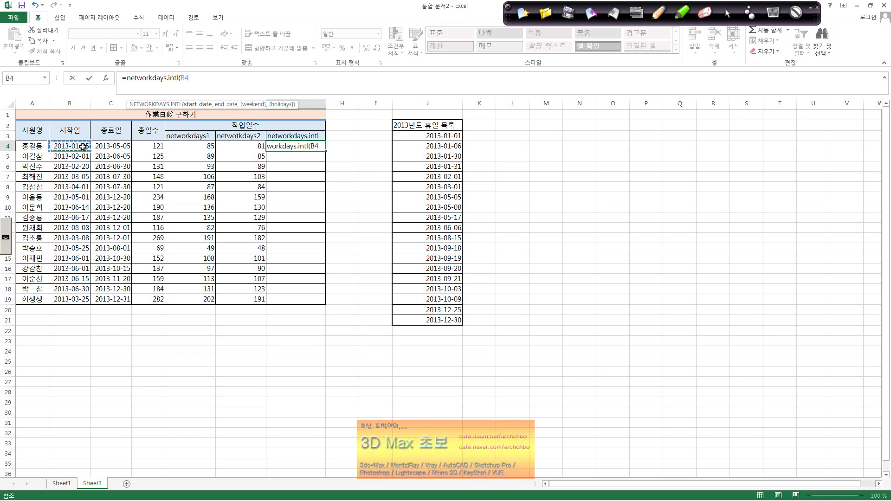
pyautogui.write(',')
pyautogui.click(114, 148)
pyautogui.write(',')
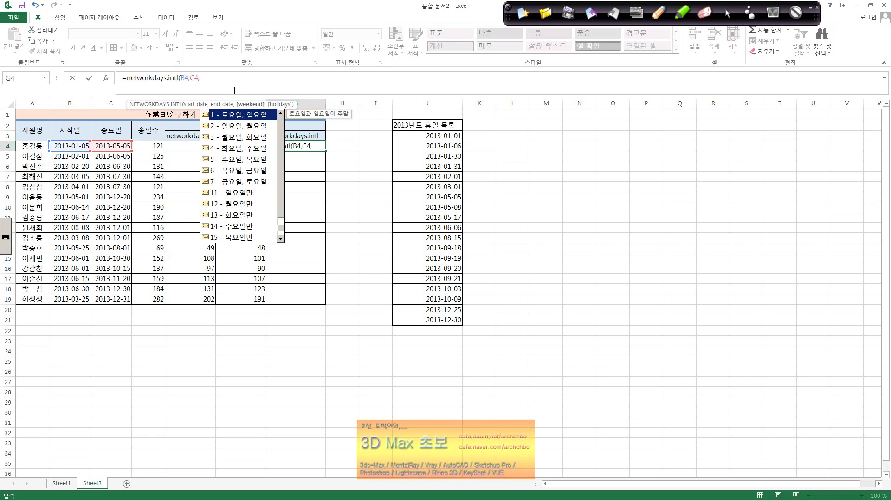
# - Handwrite the heading 요일(weekend) with the pen beside the holiday list and a vertical list of code numbers from 1 below it
pyautogui.click(658, 19)
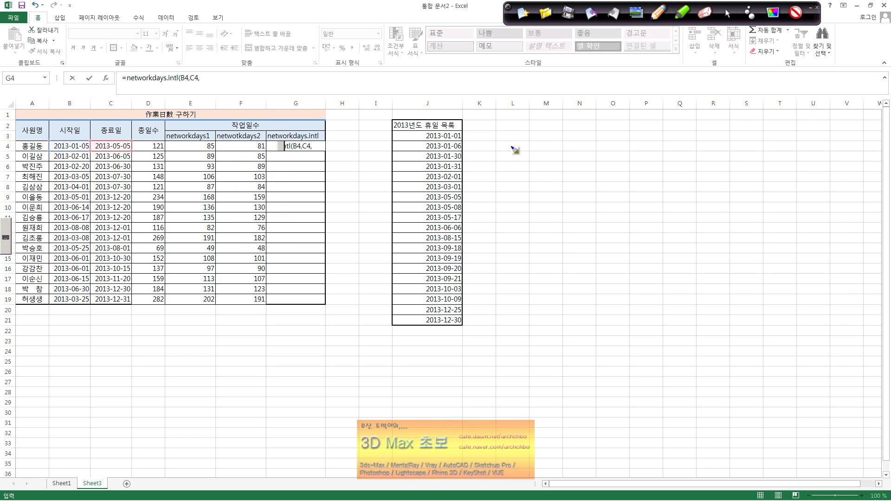
pyautogui.moveTo(524, 126)
pyautogui.mouseDown()
pyautogui.moveTo(538, 144)
pyautogui.moveTo(537, 132)
pyautogui.moveTo(566, 148)
pyautogui.moveTo(652, 141)
pyautogui.moveTo(692, 111)
pyautogui.moveTo(690, 150)
pyautogui.mouseUp()
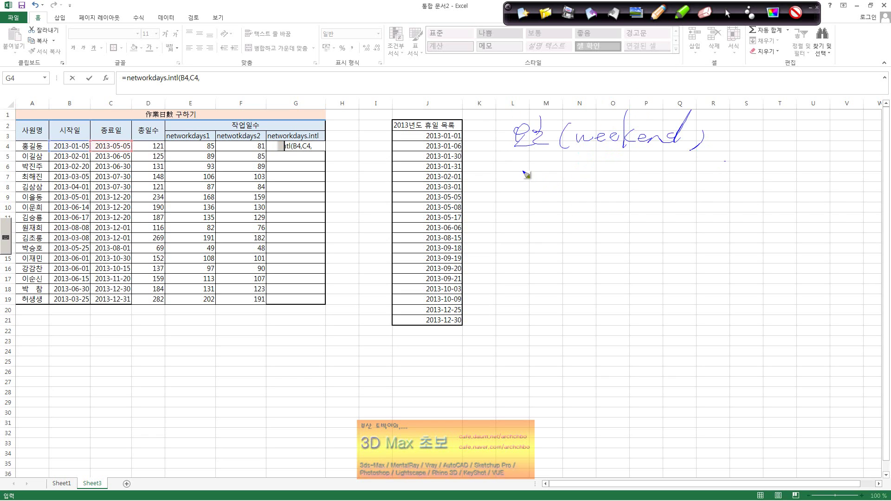
pyautogui.moveTo(522, 161); pyautogui.dragTo(516, 175)
pyautogui.moveTo(511, 187)
pyautogui.mouseDown()
pyautogui.moveTo(528, 189)
pyautogui.moveTo(512, 223)
pyautogui.moveTo(523, 236)
pyautogui.moveTo(509, 251)
pyautogui.moveTo(504, 344)
pyautogui.mouseUp()
pyautogui.moveTo(512, 352); pyautogui.dragTo(506, 380)
pyautogui.moveTo(509, 382); pyautogui.dragTo(506, 445)
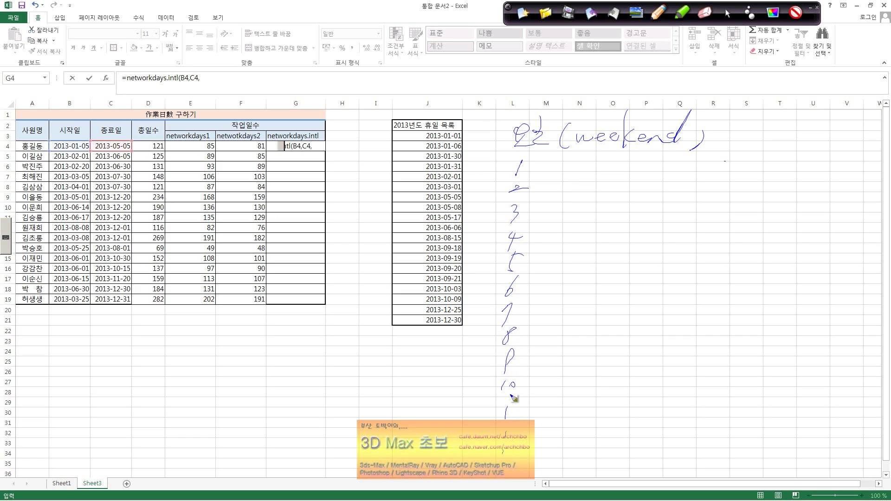
# - Handwrite the weekend days for codes 1 to 3: 토,일, 일,월 and 월,화
pyautogui.click(536, 158)
pyautogui.click(533, 167)
pyautogui.moveTo(548, 159); pyautogui.dragTo(557, 162)
pyautogui.moveTo(549, 174)
pyautogui.mouseDown()
pyautogui.moveTo(564, 168)
pyautogui.moveTo(565, 178)
pyautogui.mouseUp()
pyautogui.moveTo(576, 162); pyautogui.dragTo(582, 168)
pyautogui.moveTo(577, 166)
pyautogui.mouseDown()
pyautogui.moveTo(595, 173)
pyautogui.moveTo(548, 182)
pyautogui.moveTo(556, 188)
pyautogui.mouseUp()
pyautogui.click(537, 183)
pyautogui.click(535, 193)
pyautogui.moveTo(549, 191); pyautogui.dragTo(565, 197)
pyautogui.moveTo(575, 184); pyautogui.dragTo(585, 187)
pyautogui.moveTo(576, 195)
pyautogui.mouseDown()
pyautogui.moveTo(594, 197)
pyautogui.moveTo(545, 207)
pyautogui.mouseUp()
pyautogui.moveTo(536, 216); pyautogui.dragTo(538, 225)
pyautogui.moveTo(552, 207); pyautogui.dragTo(562, 227)
pyautogui.moveTo(570, 222); pyautogui.dragTo(596, 226)
pyautogui.moveTo(597, 219); pyautogui.dragTo(607, 216)
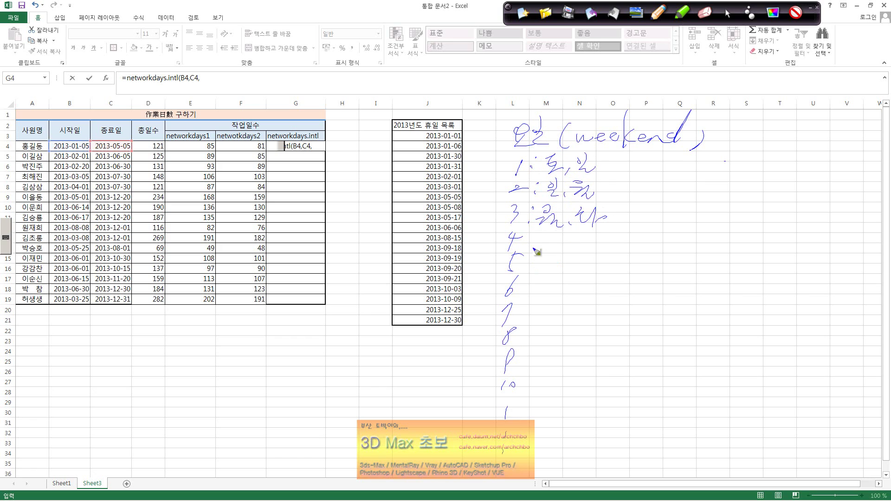
# - Handwrite the weekend days for codes 4 to 6: 화,수, 수,목 and 목,금
pyautogui.click(532, 236)
pyautogui.moveTo(546, 234)
pyautogui.mouseDown()
pyautogui.moveTo(552, 253)
pyautogui.moveTo(597, 246)
pyautogui.moveTo(596, 263)
pyautogui.mouseUp()
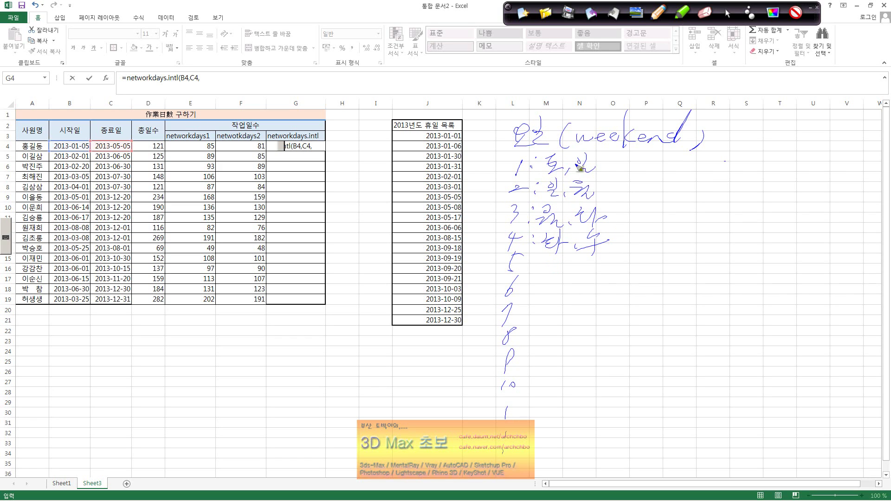
pyautogui.click(613, 213)
pyautogui.moveTo(535, 260); pyautogui.dragTo(534, 264)
pyautogui.moveTo(529, 276)
pyautogui.mouseDown()
pyautogui.moveTo(595, 270)
pyautogui.moveTo(583, 282)
pyautogui.moveTo(529, 293)
pyautogui.moveTo(571, 297)
pyautogui.mouseUp()
pyautogui.moveTo(578, 281); pyautogui.dragTo(595, 298)
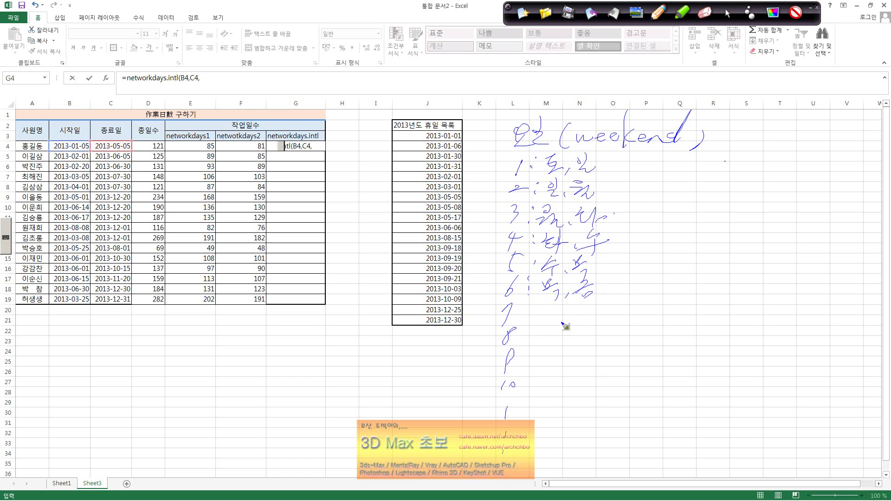
# - Handwrite 금,토 for code 7 and strike a long line down through the numbers from 8 on
pyautogui.moveTo(535, 307); pyautogui.dragTo(535, 313)
pyautogui.moveTo(535, 316); pyautogui.dragTo(557, 320)
pyautogui.moveTo(540, 321); pyautogui.dragTo(565, 327)
pyautogui.moveTo(583, 306); pyautogui.dragTo(598, 323)
pyautogui.moveTo(533, 329); pyautogui.dragTo(533, 332)
pyautogui.moveTo(533, 336); pyautogui.dragTo(476, 484)
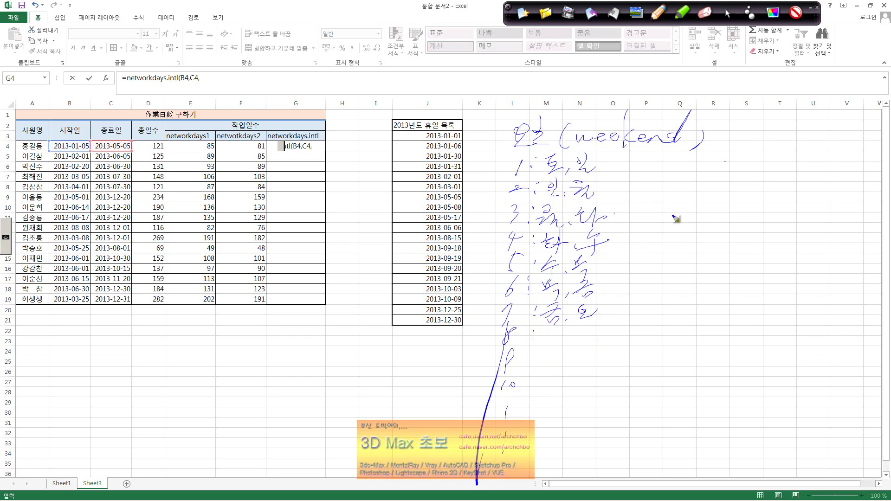
# - Handwrite a second column of weekend codes from 11 to 17 beside the first list
pyautogui.moveTo(667, 158); pyautogui.dragTo(664, 169)
pyautogui.moveTo(677, 153)
pyautogui.mouseDown()
pyautogui.moveTo(656, 202)
pyautogui.moveTo(681, 200)
pyautogui.moveTo(650, 235)
pyautogui.mouseUp()
pyautogui.moveTo(667, 218); pyautogui.dragTo(650, 264)
pyautogui.moveTo(668, 251)
pyautogui.mouseDown()
pyautogui.moveTo(681, 259)
pyautogui.moveTo(639, 341)
pyautogui.moveTo(661, 332)
pyautogui.mouseUp()
pyautogui.moveTo(645, 363)
pyautogui.mouseDown()
pyautogui.moveTo(642, 372)
pyautogui.moveTo(657, 379)
pyautogui.moveTo(654, 397)
pyautogui.mouseUp()
# - Draw a pen frame around weekend codes 1 to 7 and circle the code 1 entry 토,일
pyautogui.moveTo(486, 328); pyautogui.dragTo(613, 319)
pyautogui.moveTo(495, 158)
pyautogui.mouseDown()
pyautogui.moveTo(484, 311)
pyautogui.moveTo(560, 157)
pyautogui.moveTo(620, 250)
pyautogui.moveTo(613, 319)
pyautogui.mouseUp()
pyautogui.click(626, 317)
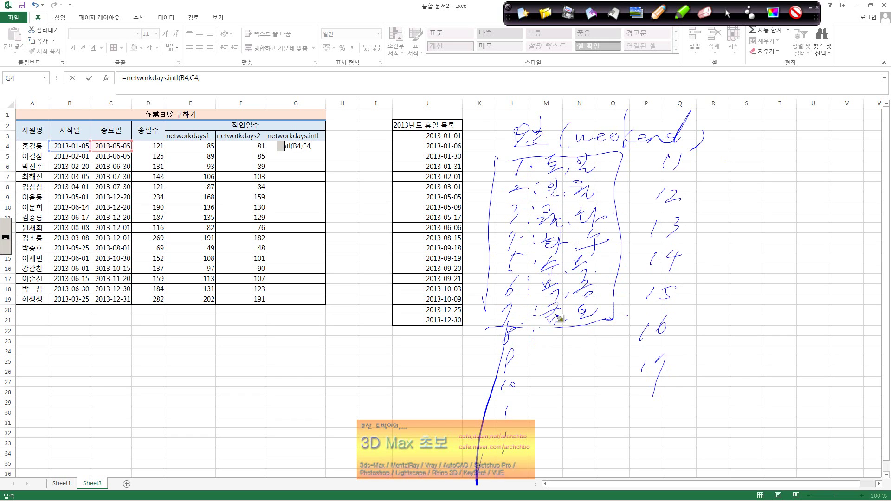
pyautogui.moveTo(596, 186)
pyautogui.mouseDown()
pyautogui.moveTo(503, 183)
pyautogui.moveTo(623, 160)
pyautogui.mouseUp()
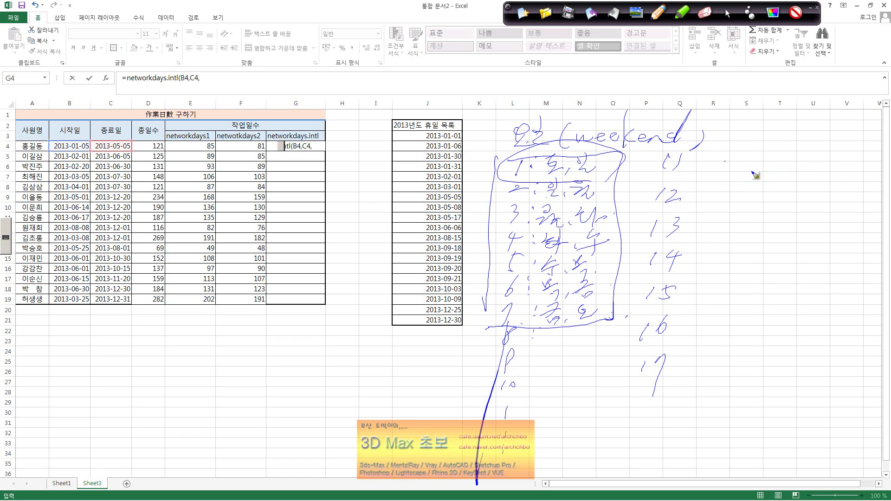
# - Handwrite the single-day weekends for codes 11 to 17, from 일요일만 and 월요일만 through 화, 수, 목, 금 and 토
pyautogui.moveTo(731, 147)
pyautogui.mouseDown()
pyautogui.moveTo(747, 169)
pyautogui.moveTo(782, 151)
pyautogui.moveTo(801, 168)
pyautogui.mouseUp()
pyautogui.click(700, 182)
pyautogui.moveTo(712, 198)
pyautogui.mouseDown()
pyautogui.moveTo(770, 205)
pyautogui.moveTo(791, 189)
pyautogui.moveTo(802, 204)
pyautogui.mouseUp()
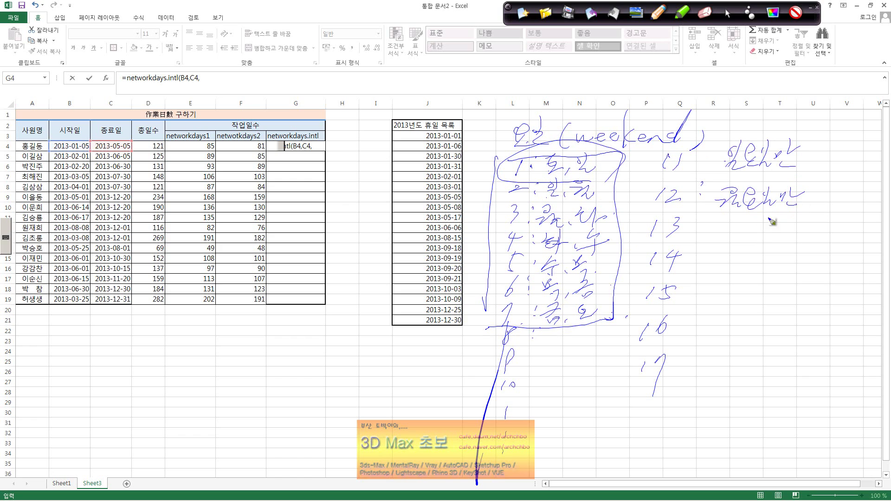
pyautogui.click(702, 228)
pyautogui.moveTo(703, 217)
pyautogui.mouseDown()
pyautogui.moveTo(757, 232)
pyautogui.moveTo(740, 257)
pyautogui.moveTo(724, 386)
pyautogui.moveTo(748, 380)
pyautogui.mouseUp()
pyautogui.moveTo(784, 222); pyautogui.dragTo(771, 306)
pyautogui.moveTo(770, 334); pyautogui.dragTo(770, 343)
pyautogui.moveTo(770, 373); pyautogui.dragTo(771, 383)
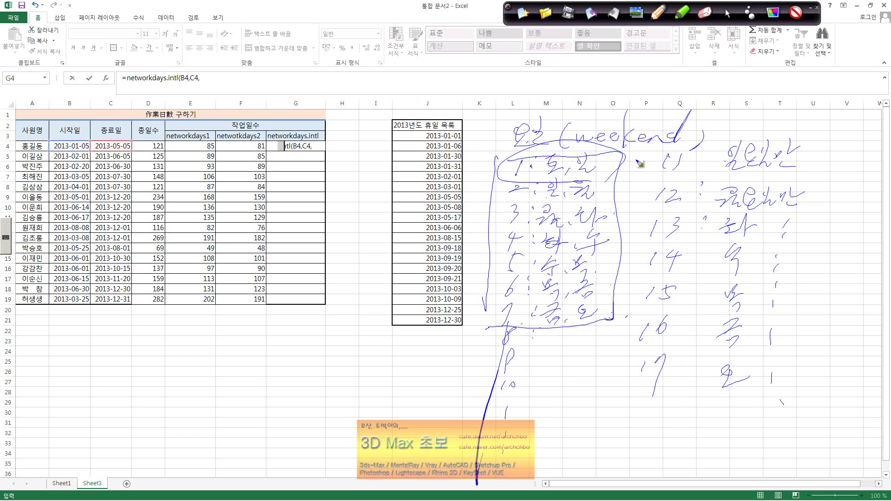
# - Complete G4's NETWORKDAYS.INTL formula with weekend code 11 and holidays $J$3:$J$21, and fill it down to G19
pyautogui.click(726, 16)
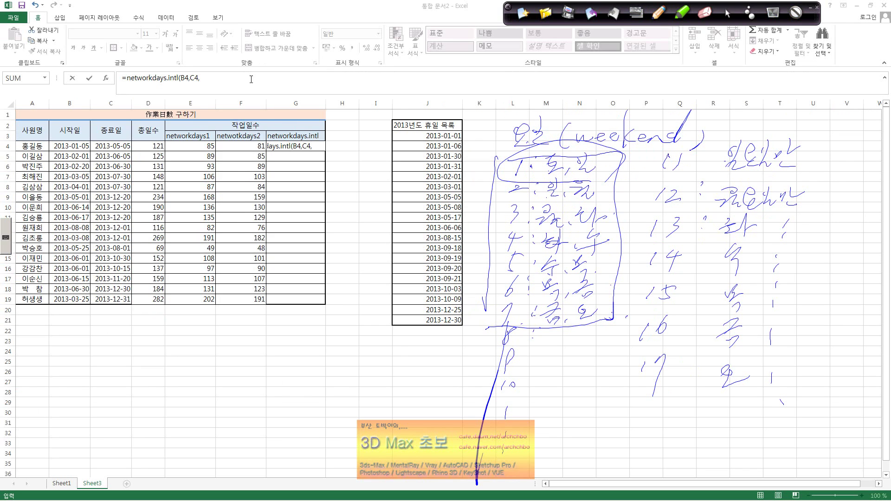
pyautogui.click(265, 93)
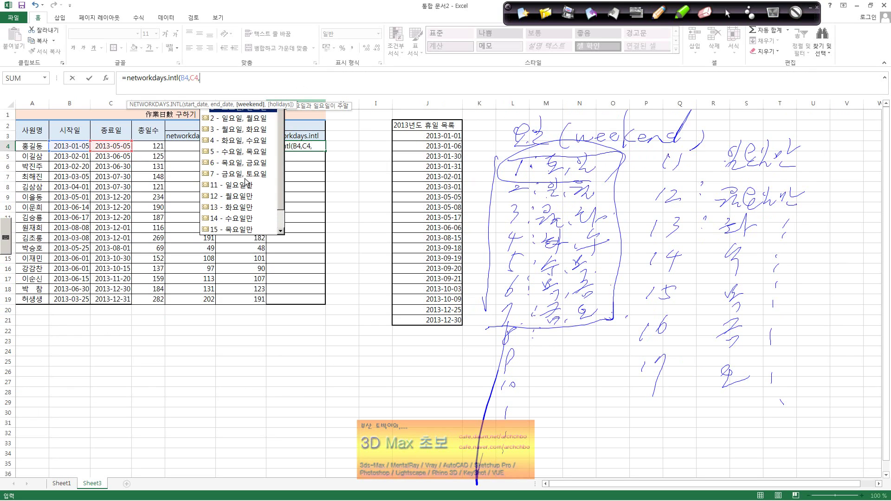
pyautogui.write('11')
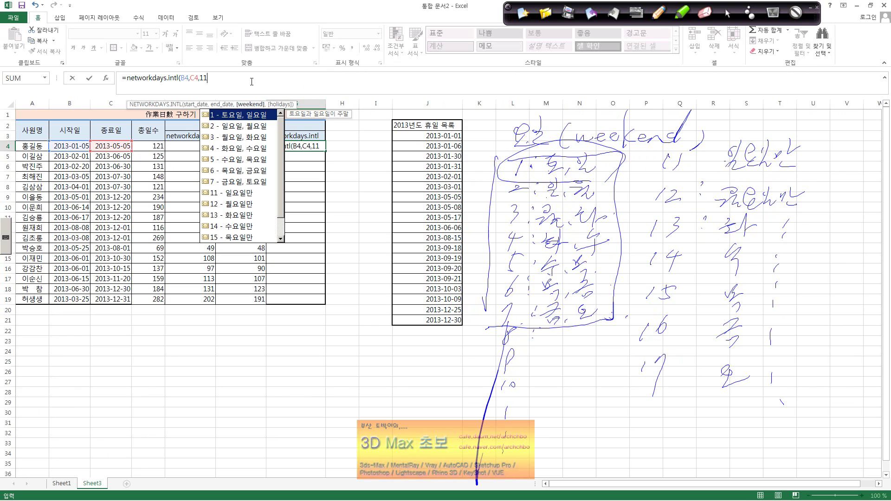
pyautogui.write(',')
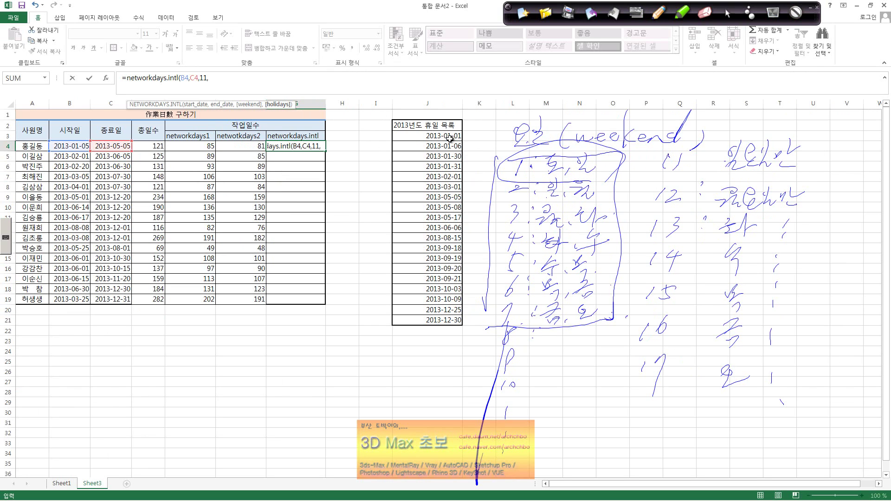
pyautogui.moveTo(447, 137); pyautogui.dragTo(429, 320)
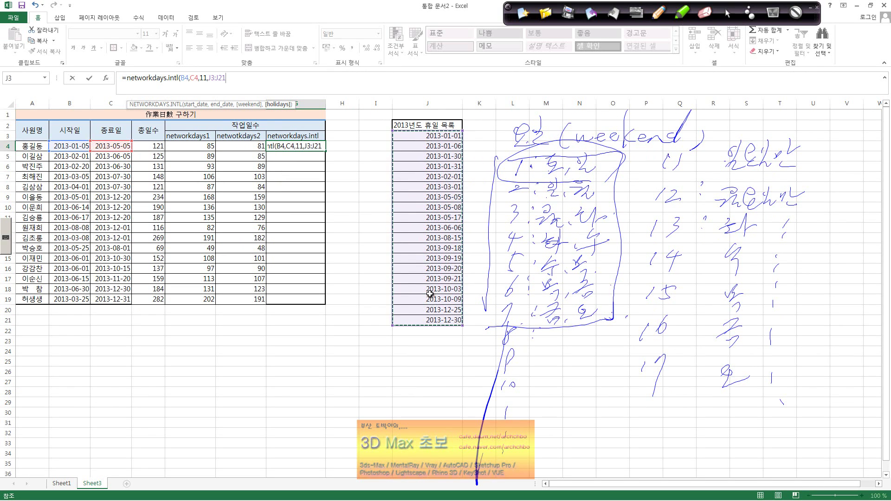
pyautogui.press('F4')
pyautogui.press('Return')
pyautogui.click(317, 146)
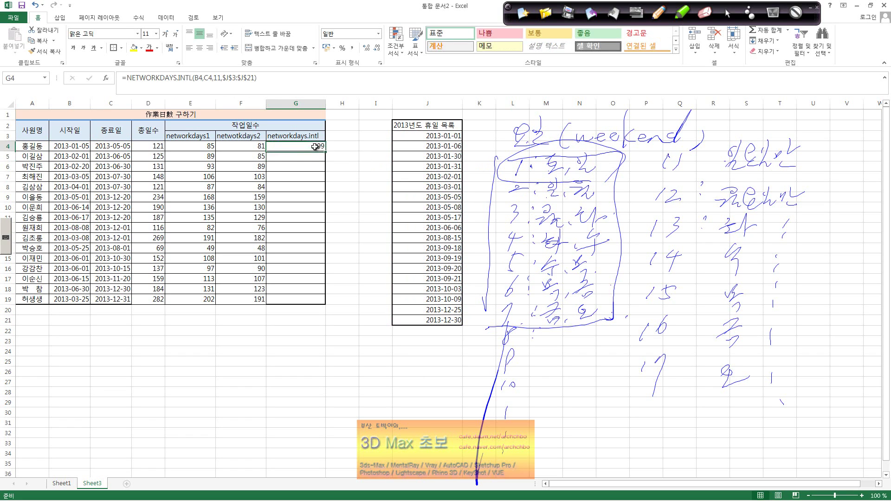
pyautogui.moveTo(326, 152); pyautogui.dragTo(321, 302)
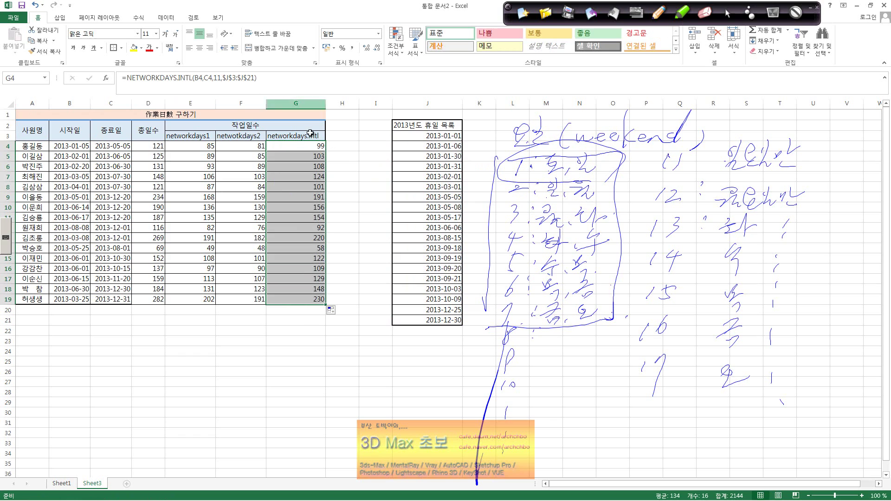
# - Change the weekend code in G4's NETWORKDAYS.INTL formula to 2, keeping the holiday range $J$3:$J$21
pyautogui.click(314, 146)
pyautogui.click(219, 76)
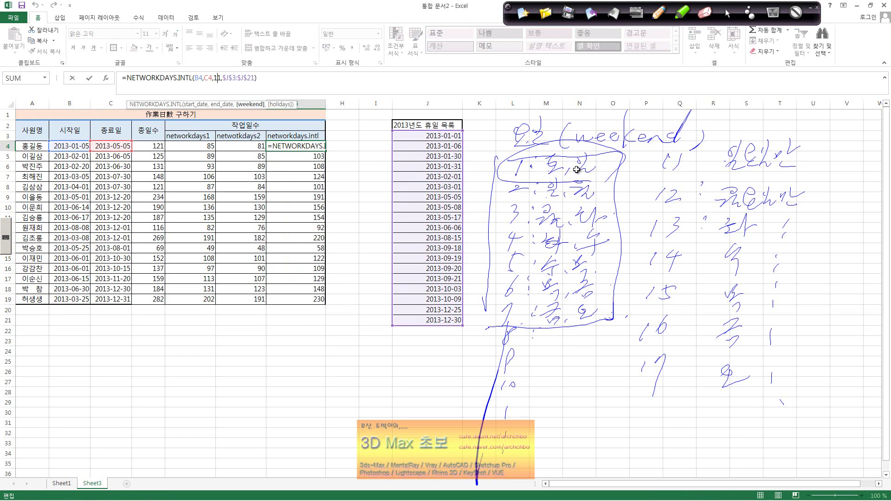
pyautogui.press('Left')
pyautogui.press('Delete')
pyautogui.press('Delete')
pyautogui.press('Delete')
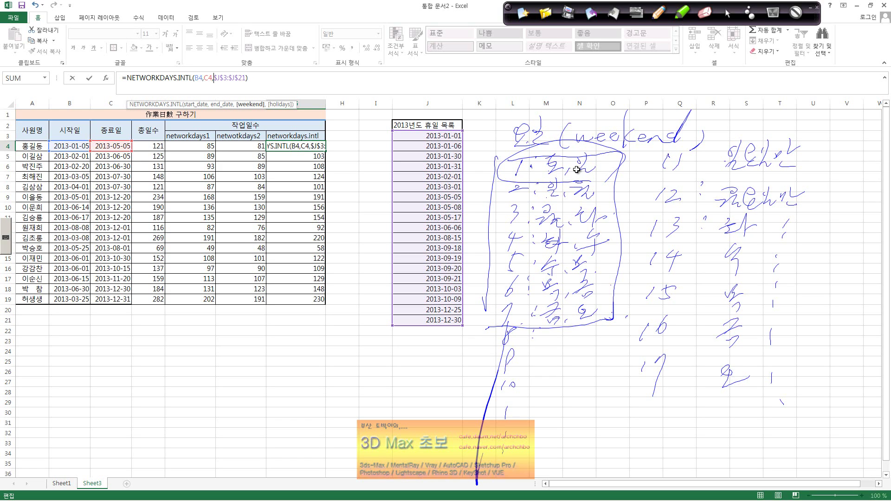
pyautogui.write('1,')
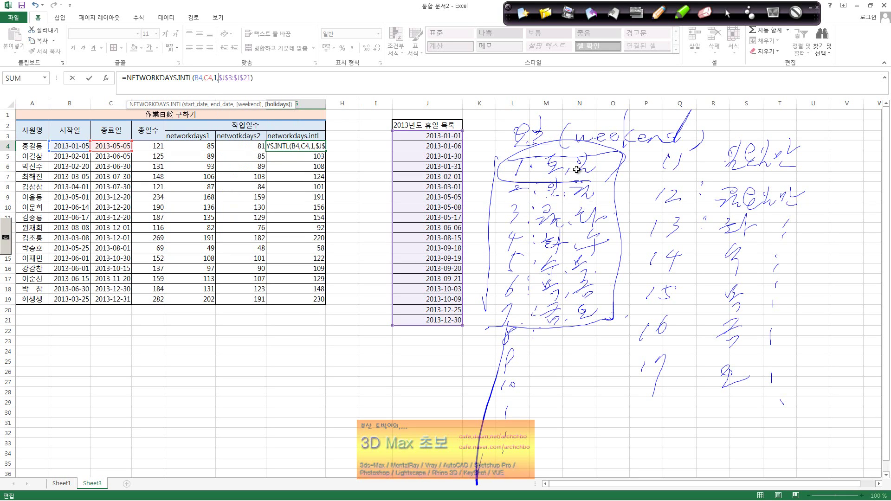
pyautogui.write('1')
pyautogui.press('Return')
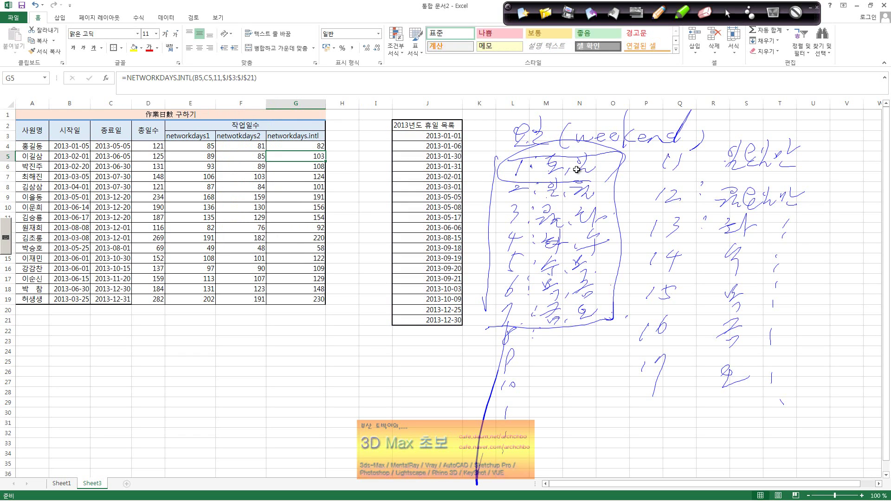
# - Fill the updated G4 formula down through G19 and deselect the range
pyautogui.click(315, 146)
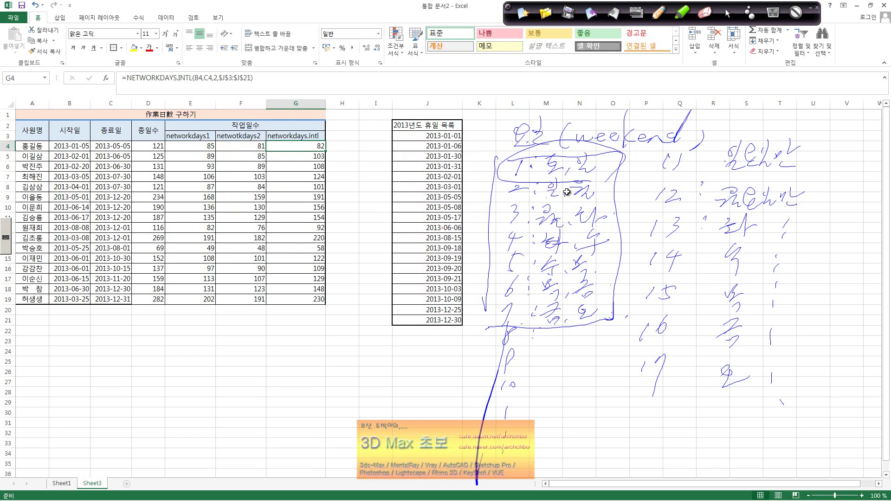
pyautogui.moveTo(327, 152); pyautogui.dragTo(328, 303)
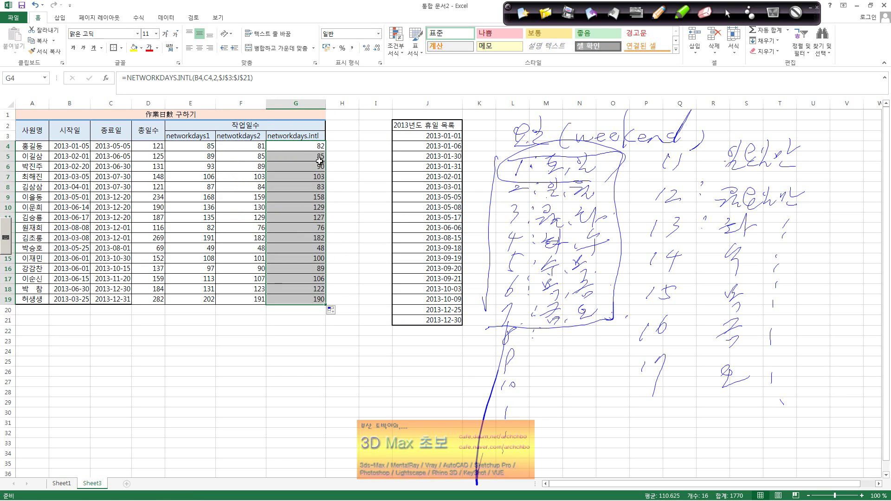
pyautogui.click(355, 178)
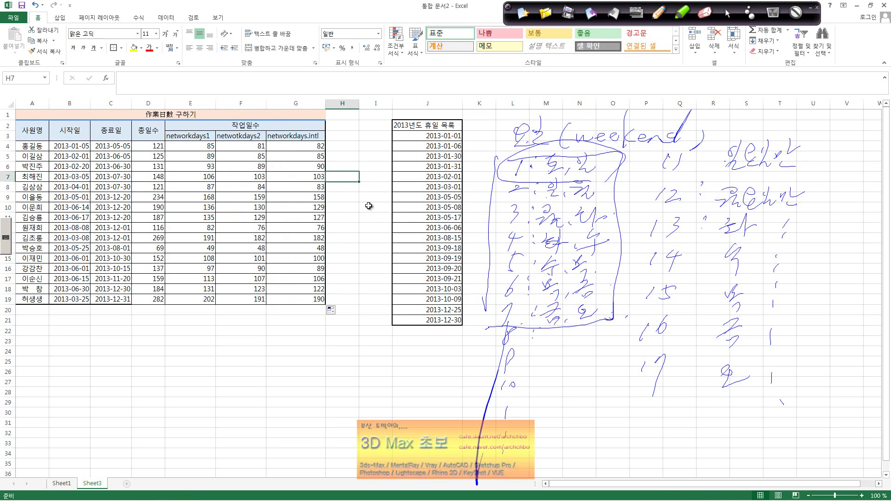
pyautogui.click(367, 218)
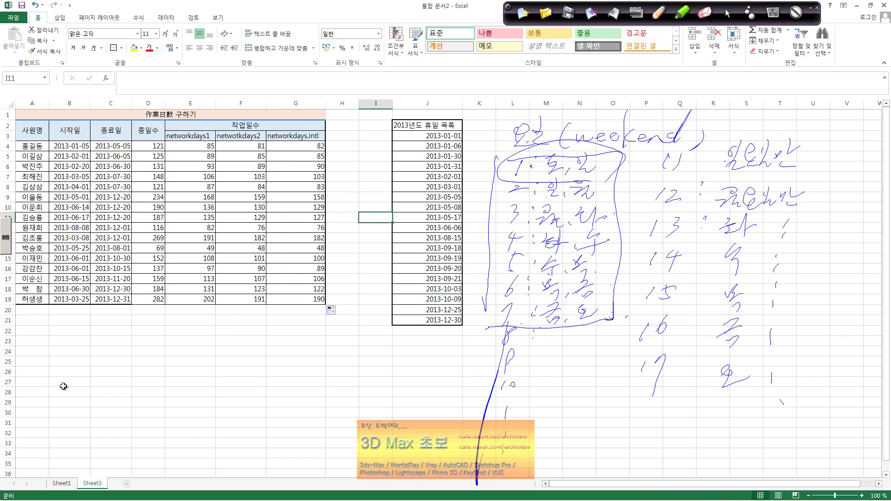
# - Review the EDATE formula in D3 and the EOMONTH formula in E3 on Sheet1
pyautogui.click(63, 482)
pyautogui.click(155, 135)
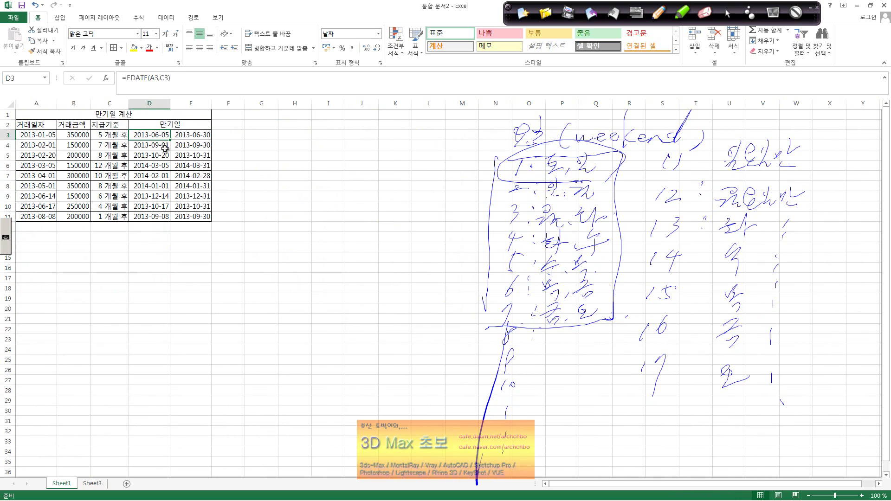
pyautogui.click(204, 134)
pyautogui.click(157, 133)
pyautogui.click(202, 138)
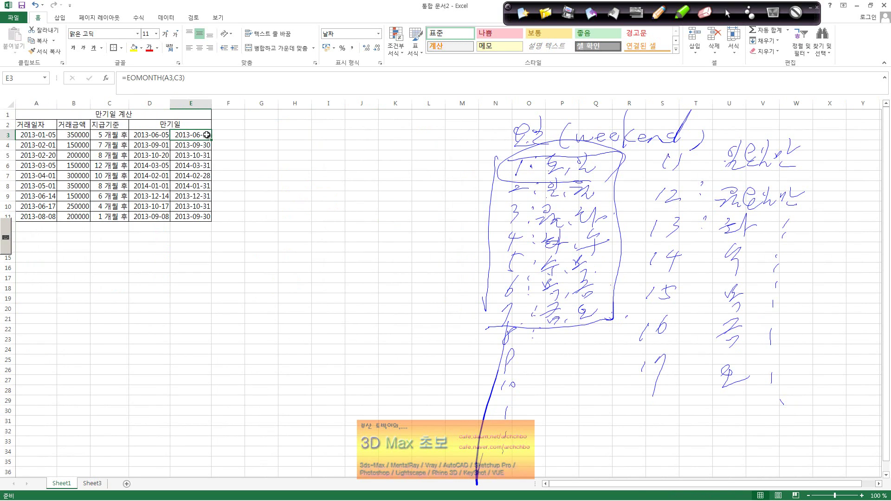
# - Review the total-days, NETWORKDAYS and NETWORKDAYS.INTL formulas in D4 through G4 on Sheet3, comparing E4 with F4
pyautogui.click(90, 485)
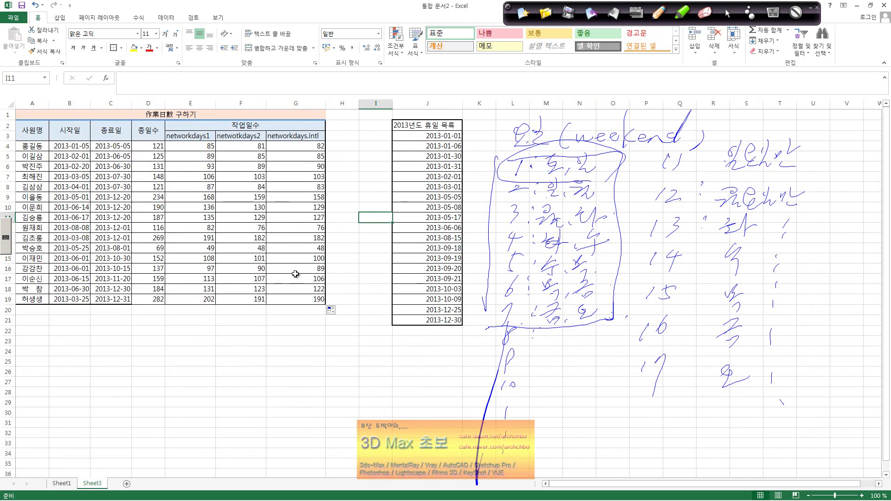
pyautogui.click(162, 146)
pyautogui.click(180, 147)
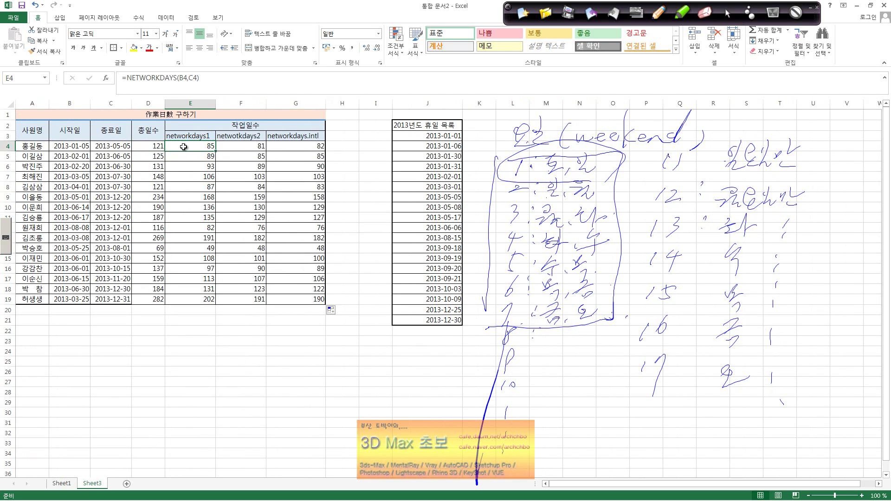
pyautogui.click(143, 150)
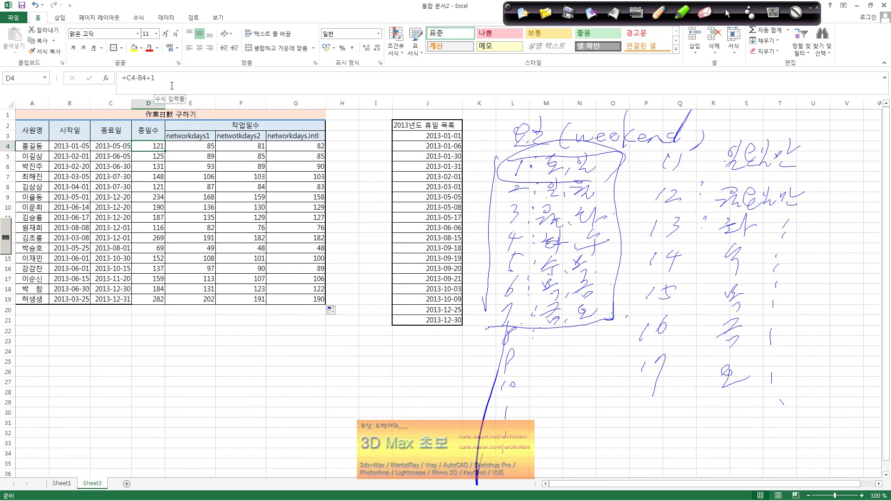
pyautogui.click(190, 147)
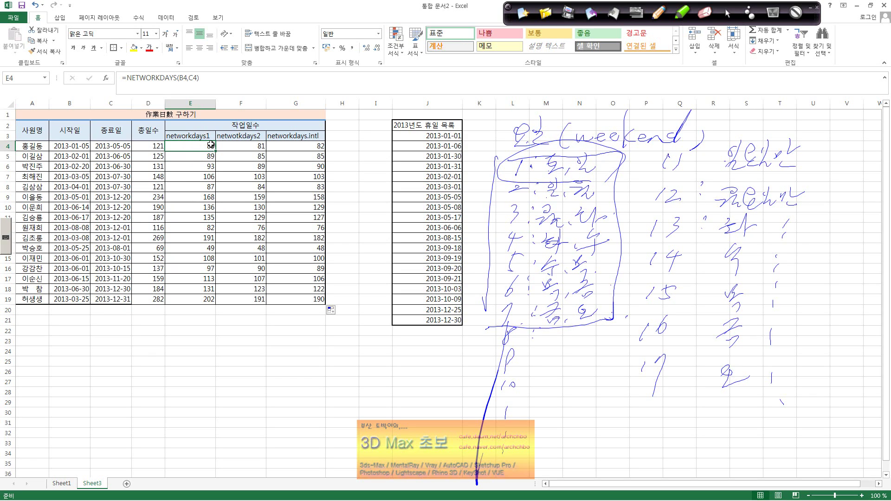
pyautogui.click(299, 147)
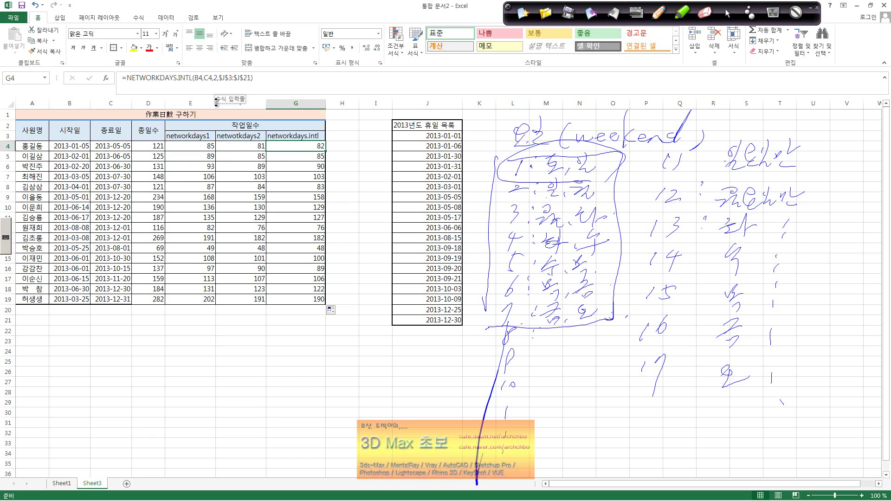
pyautogui.click(238, 144)
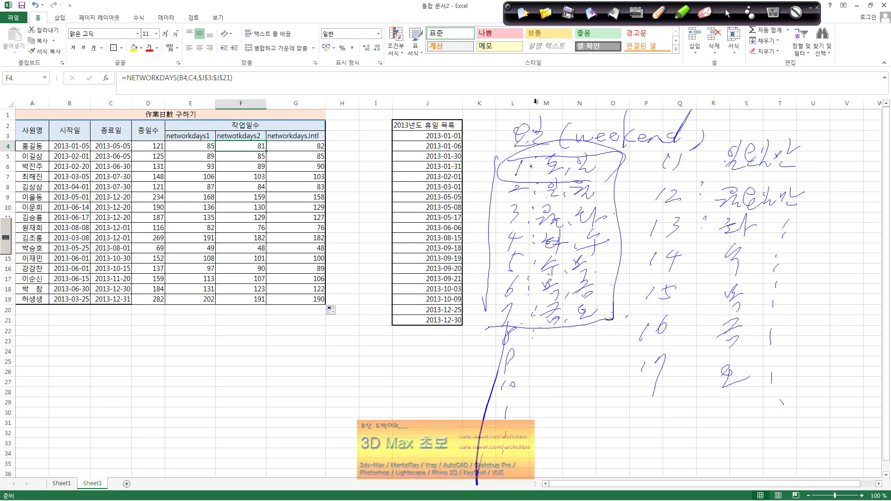
pyautogui.click(205, 146)
pyautogui.click(237, 146)
pyautogui.click(198, 150)
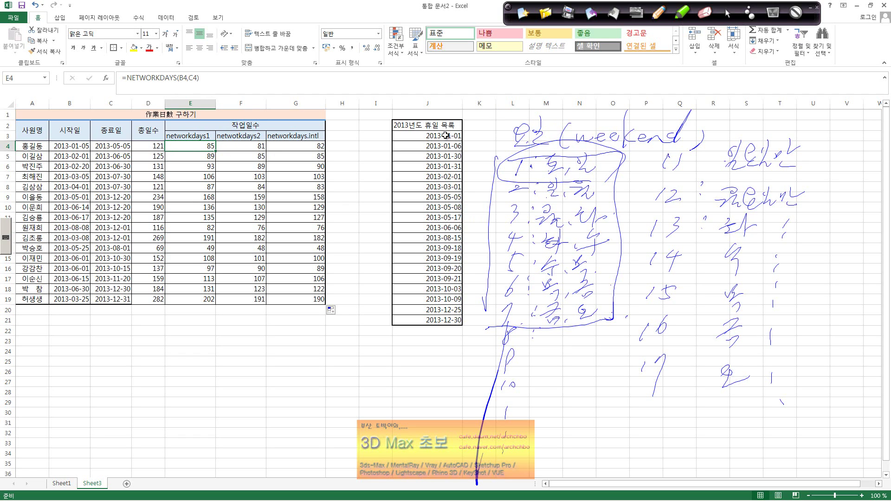
pyautogui.click(246, 147)
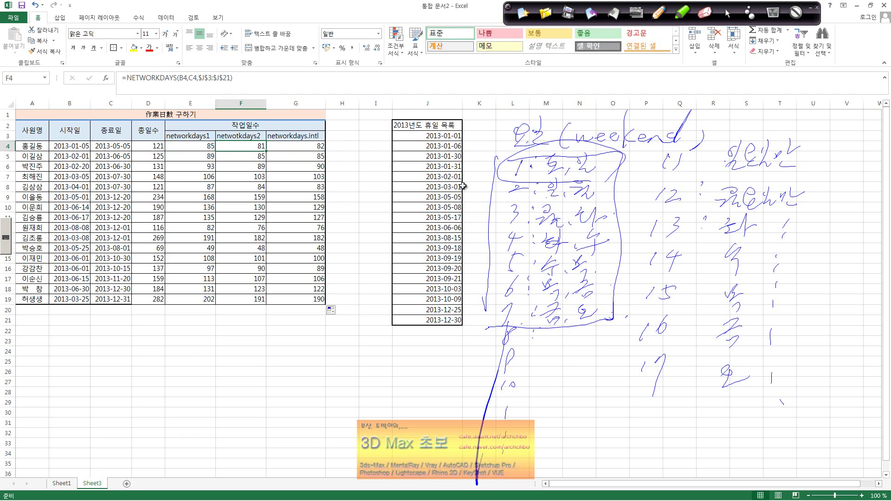